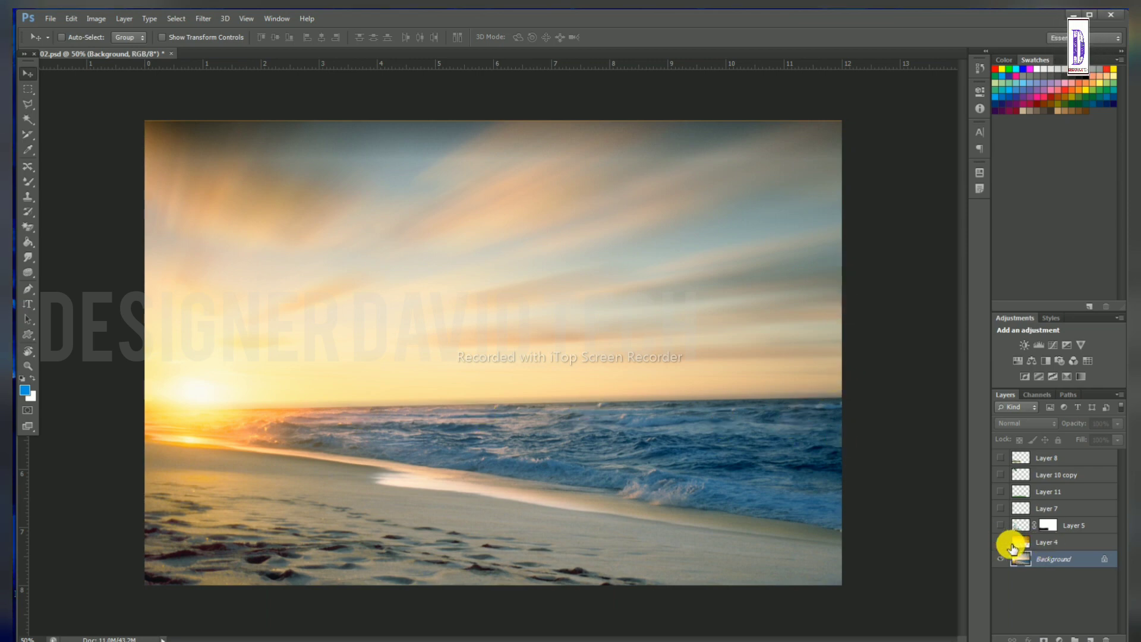
# - Show the orange sky on Layer 4 and convert the locked Background into a regular layer named Layer 0
pyautogui.click(1000, 542)
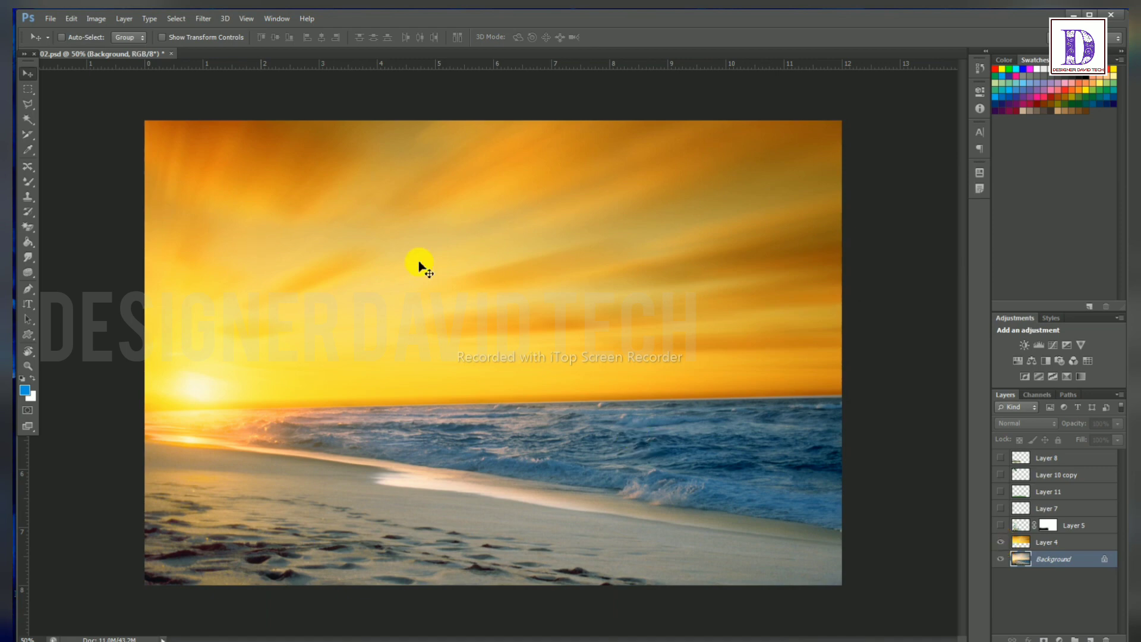
pyautogui.moveTo(407, 275); pyautogui.dragTo(687, 189)
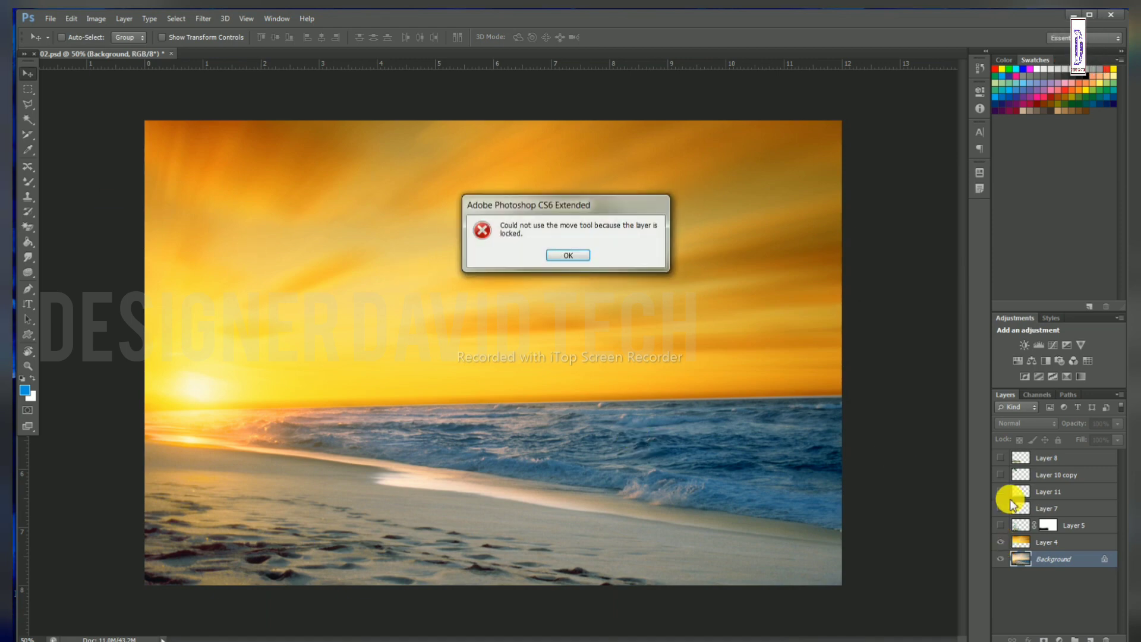
pyautogui.click(569, 254)
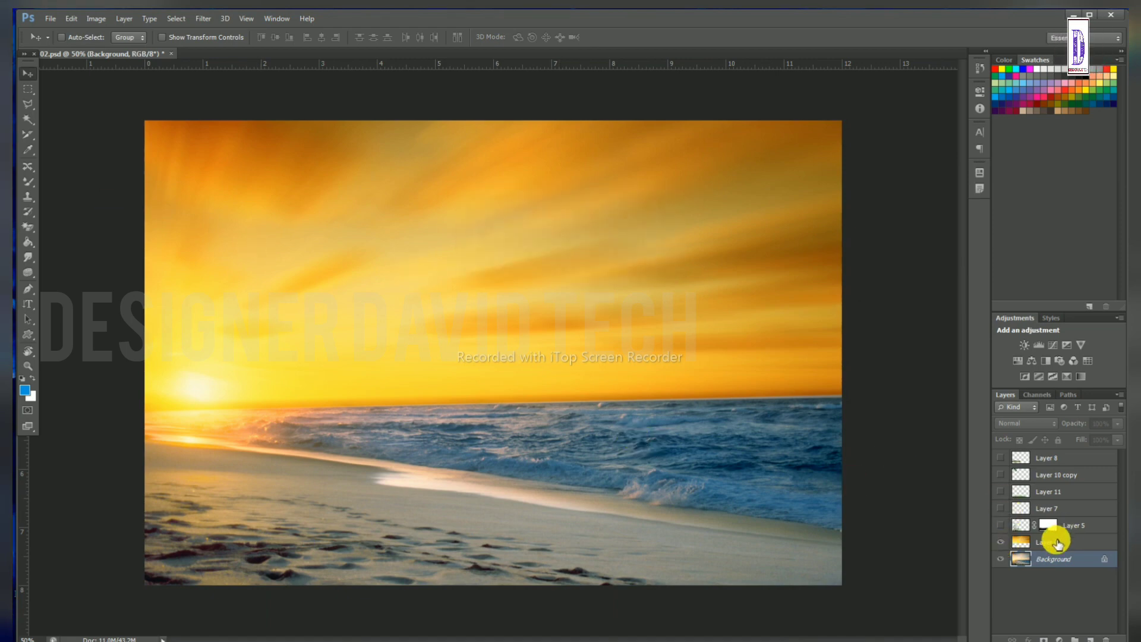
pyautogui.doubleClick(1106, 560)
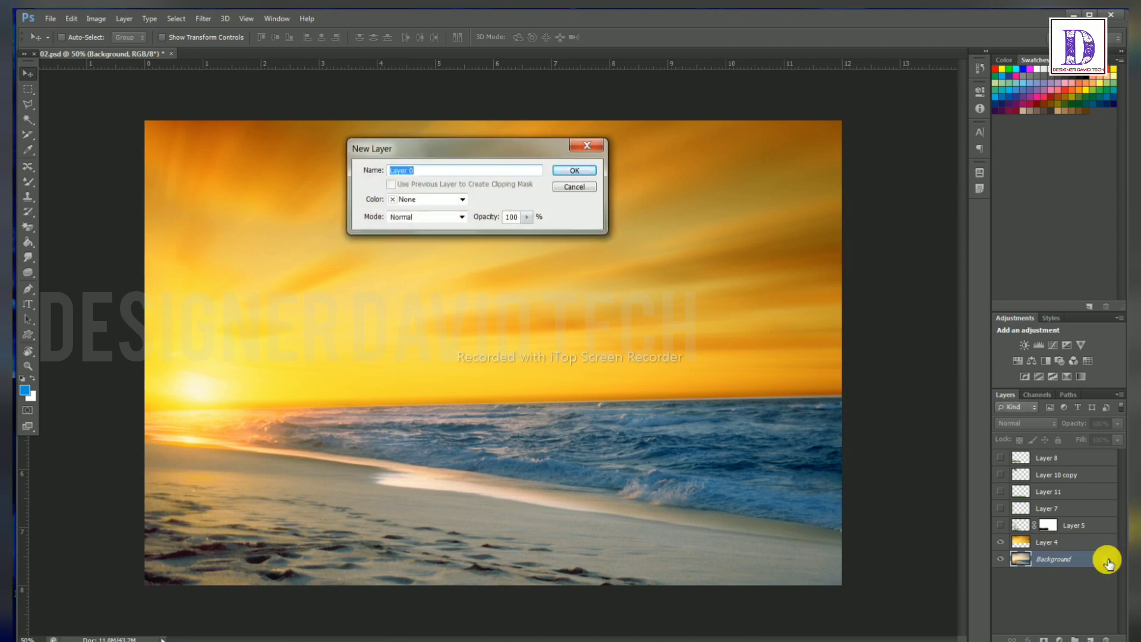
pyautogui.press('Return')
# - Select Layer 4, shift the orange sky around the canvas and settle it back over the original sky
pyautogui.click(1047, 543)
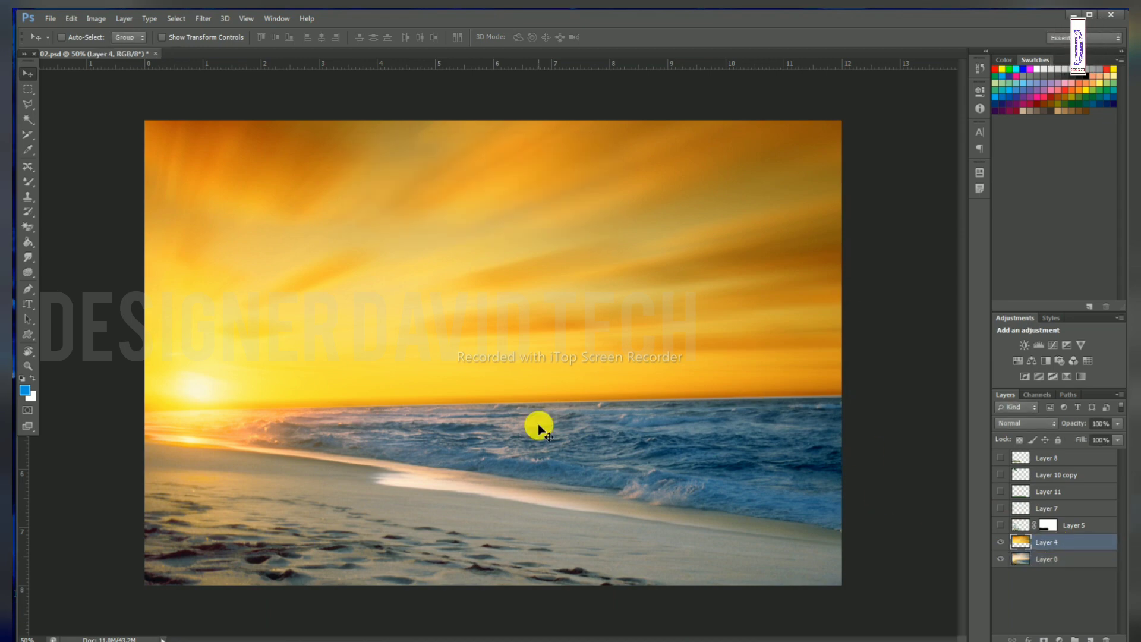
pyautogui.moveTo(331, 297); pyautogui.dragTo(365, 365)
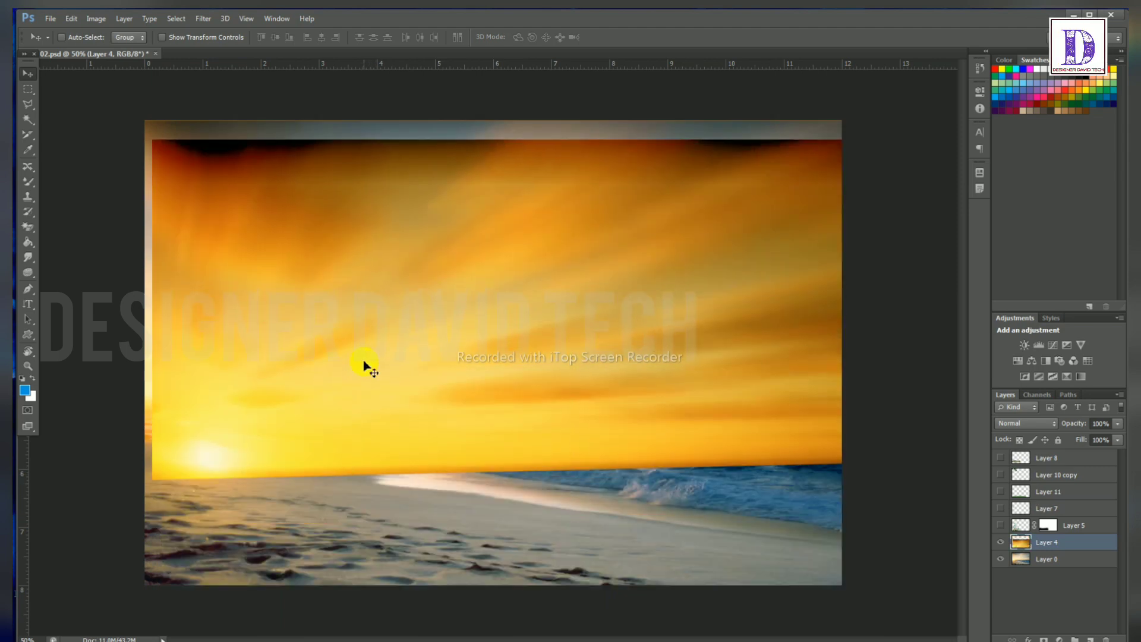
pyautogui.hotkey('ctrl', 'z')
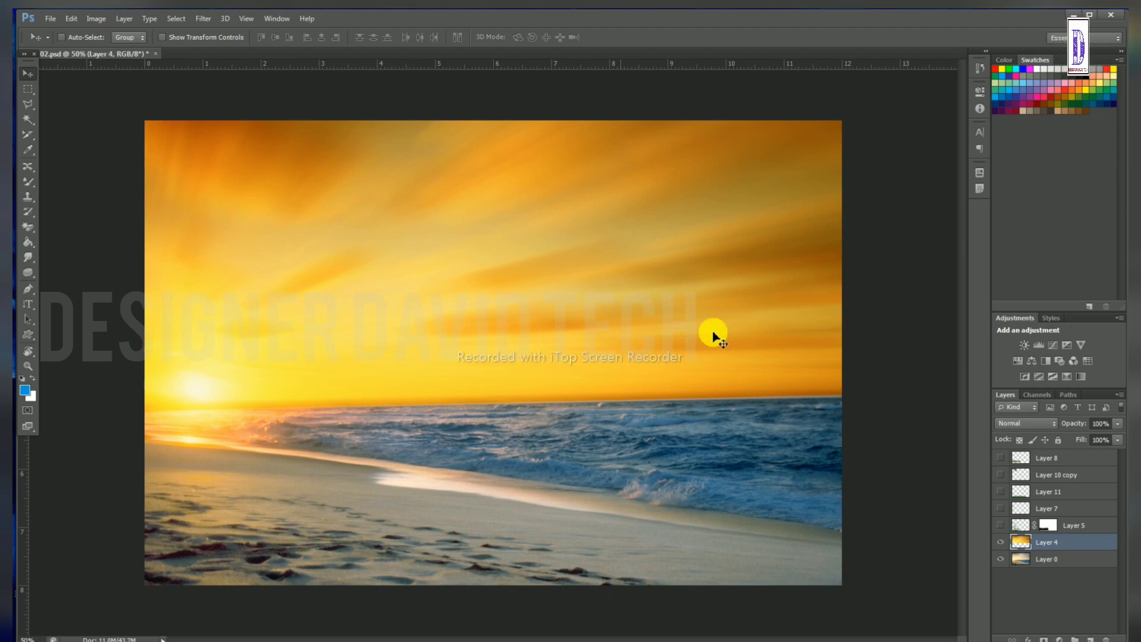
pyautogui.moveTo(501, 311); pyautogui.dragTo(838, 357)
pyautogui.moveTo(740, 333); pyautogui.dragTo(353, 290)
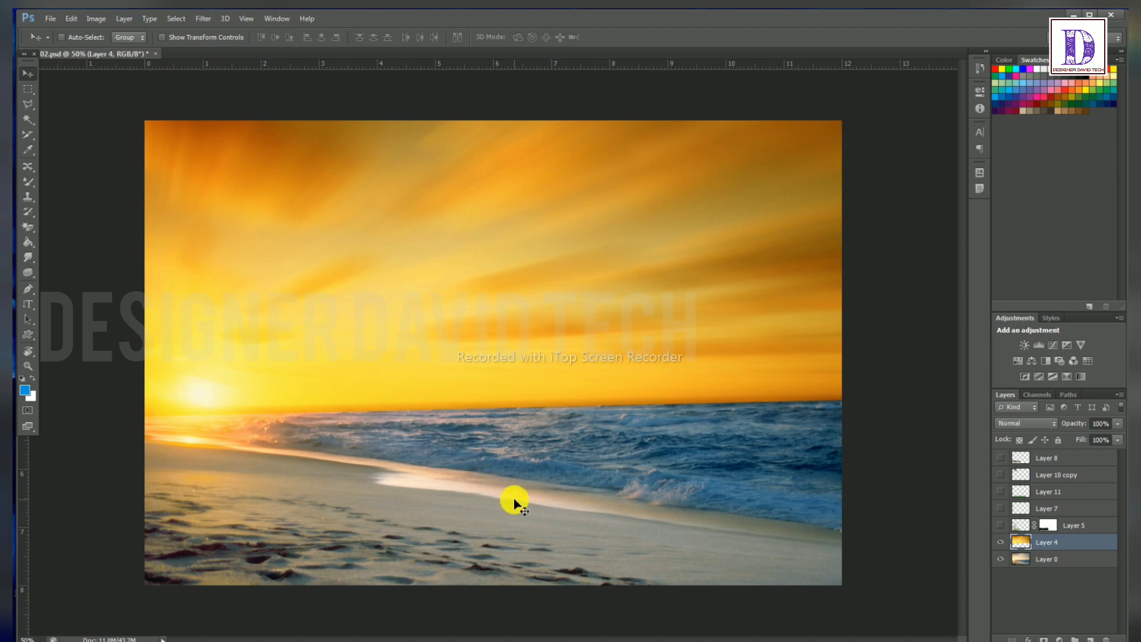
# - Show the white temple on Layer 5 and make it the active layer
pyautogui.click(1001, 525)
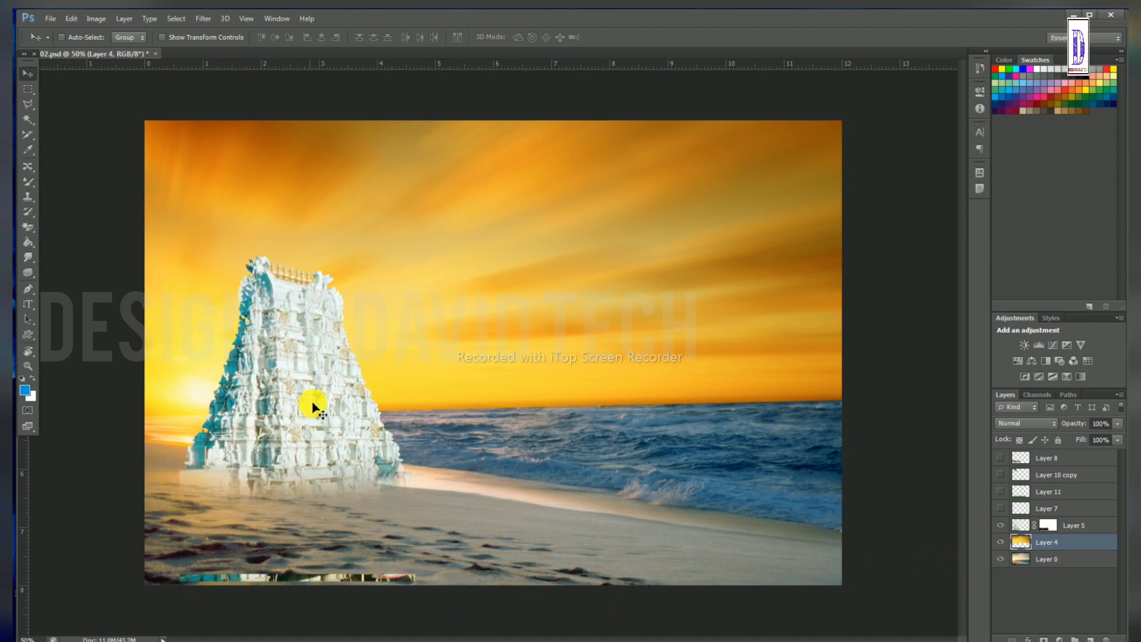
pyautogui.moveTo(395, 326); pyautogui.dragTo(390, 387)
pyautogui.rightClick(301, 408)
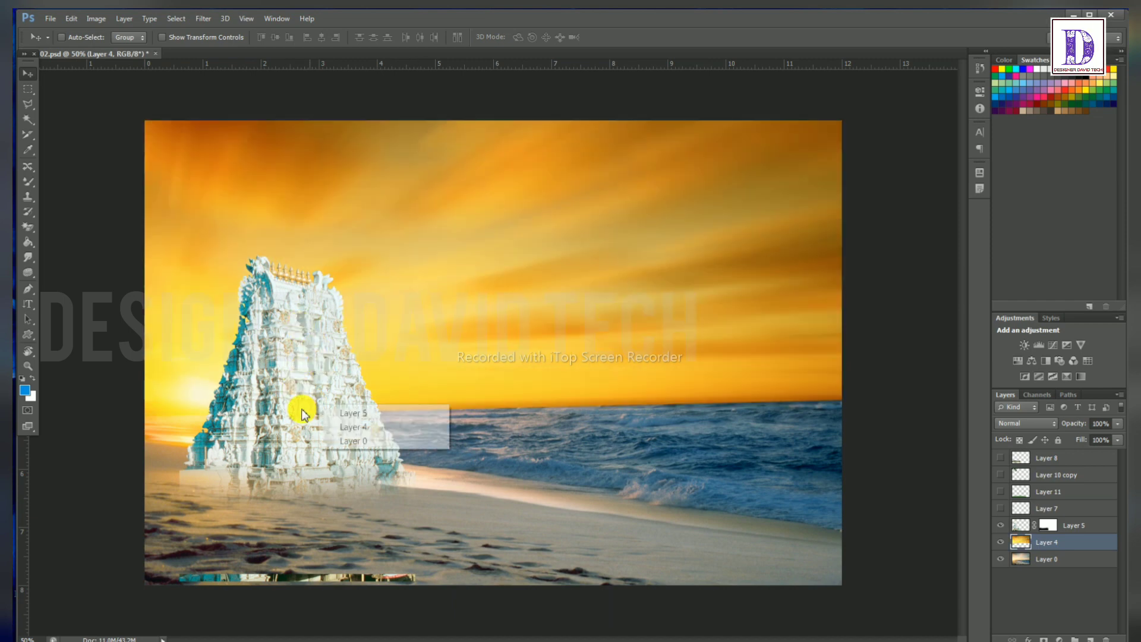
pyautogui.click(339, 416)
pyautogui.moveTo(309, 385); pyautogui.dragTo(310, 423)
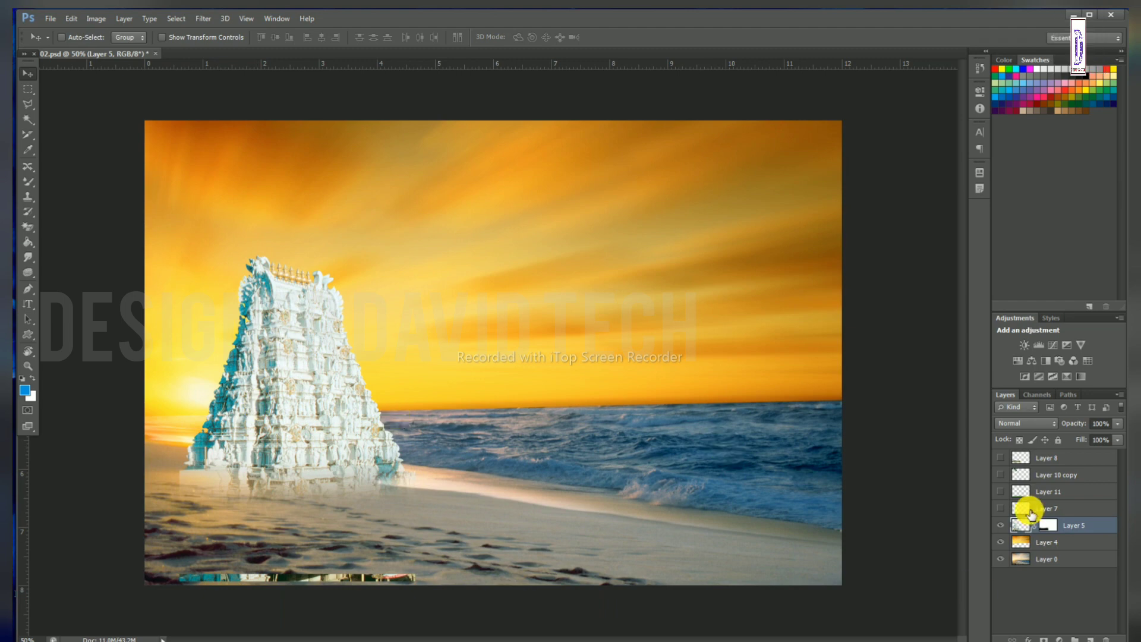
# - Show the lamp post on Layer 7, the grass on Layer 11 and the leafy branch on Layer 10 copy
pyautogui.click(1000, 508)
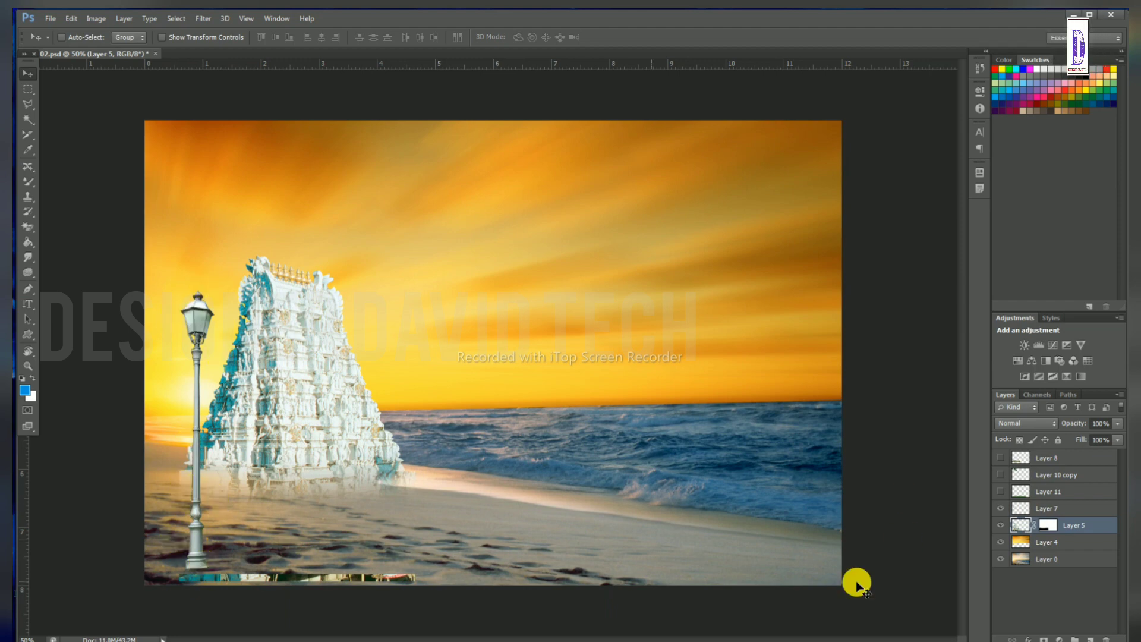
pyautogui.click(1000, 509)
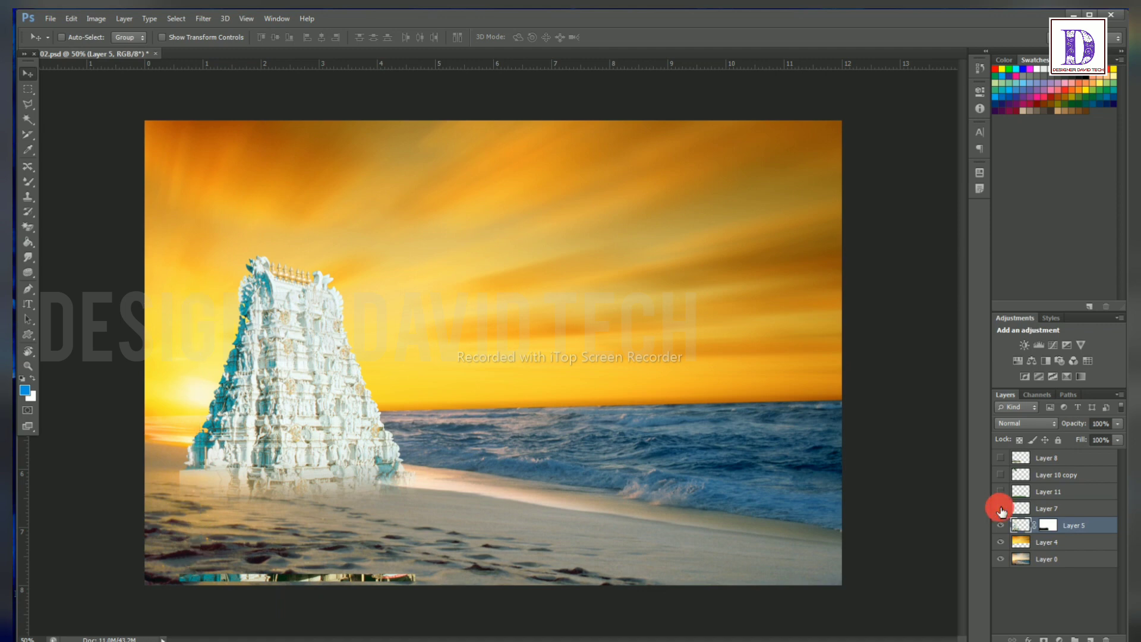
pyautogui.click(1001, 508)
pyautogui.click(1002, 492)
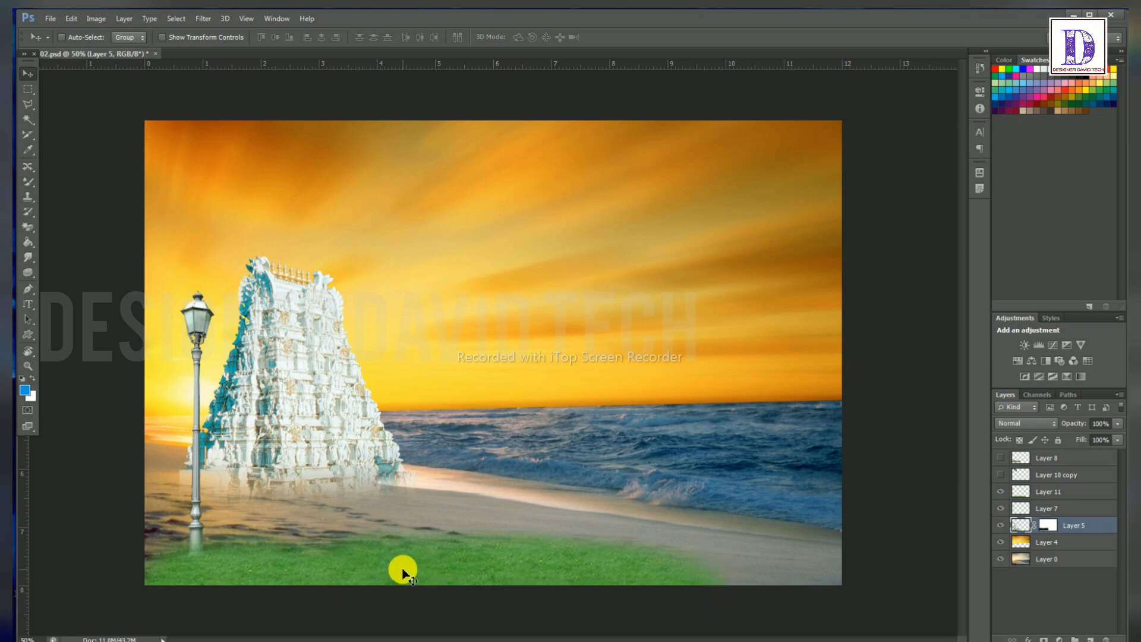
pyautogui.click(1001, 508)
pyautogui.click(1000, 508)
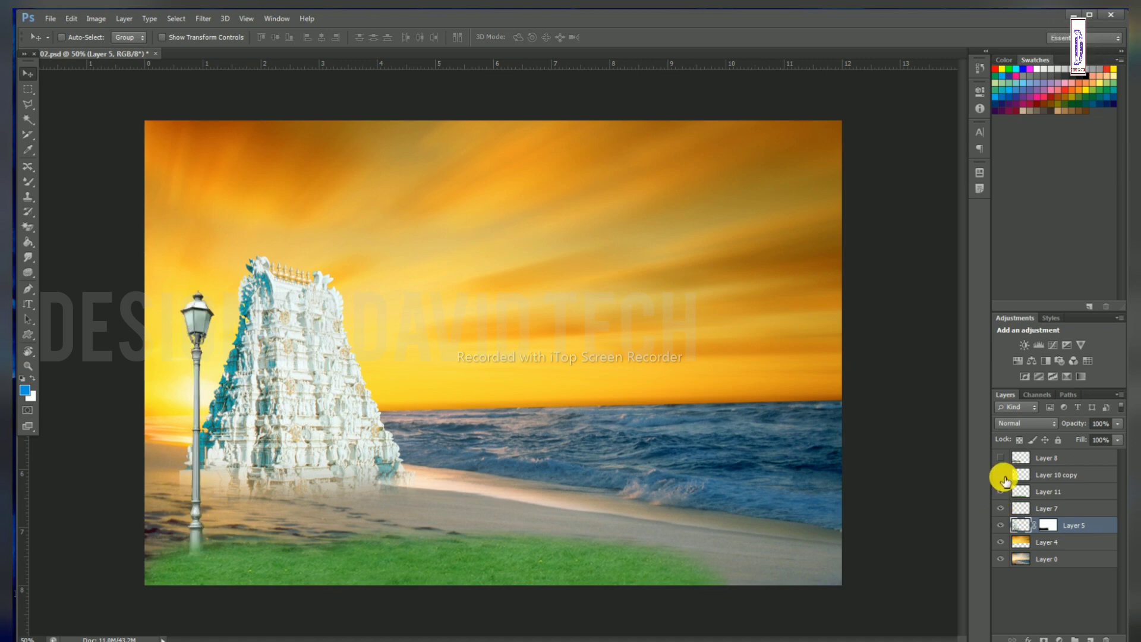
pyautogui.click(1002, 475)
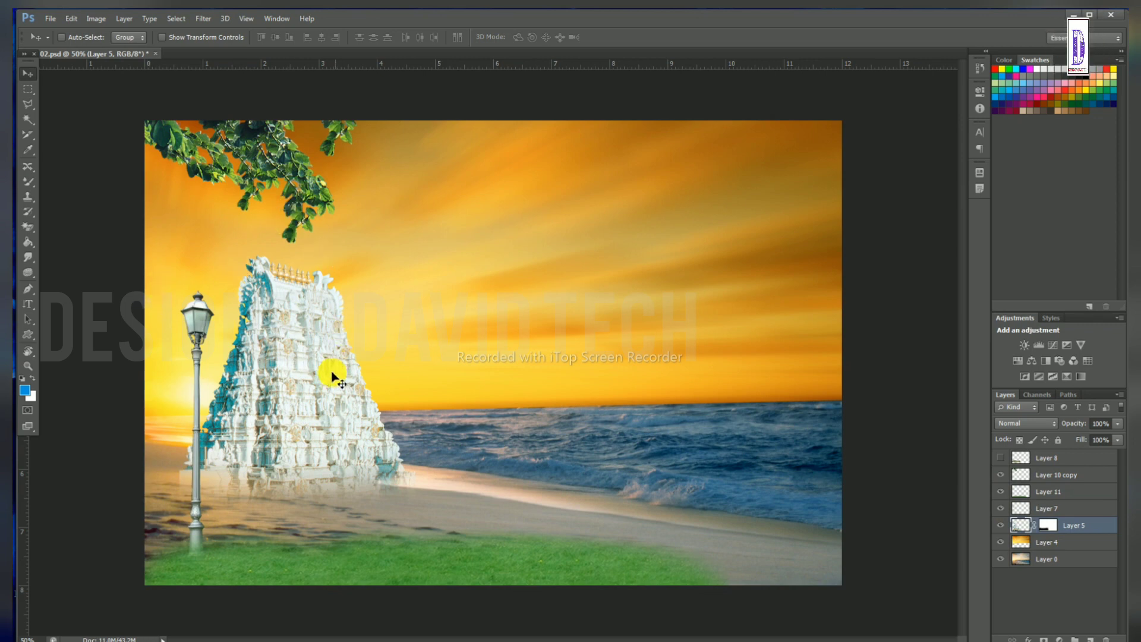
# - Try moving the leafy branch on Layer 10 copy, and undo the move
pyautogui.rightClick(263, 161)
pyautogui.click(286, 170)
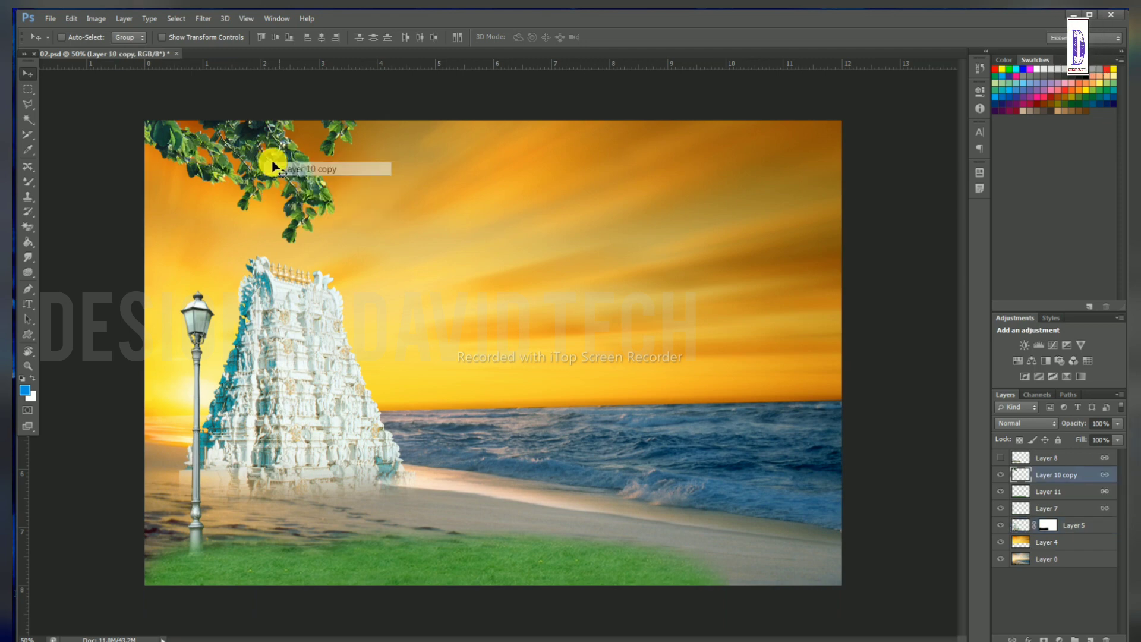
pyautogui.moveTo(275, 154); pyautogui.dragTo(311, 171)
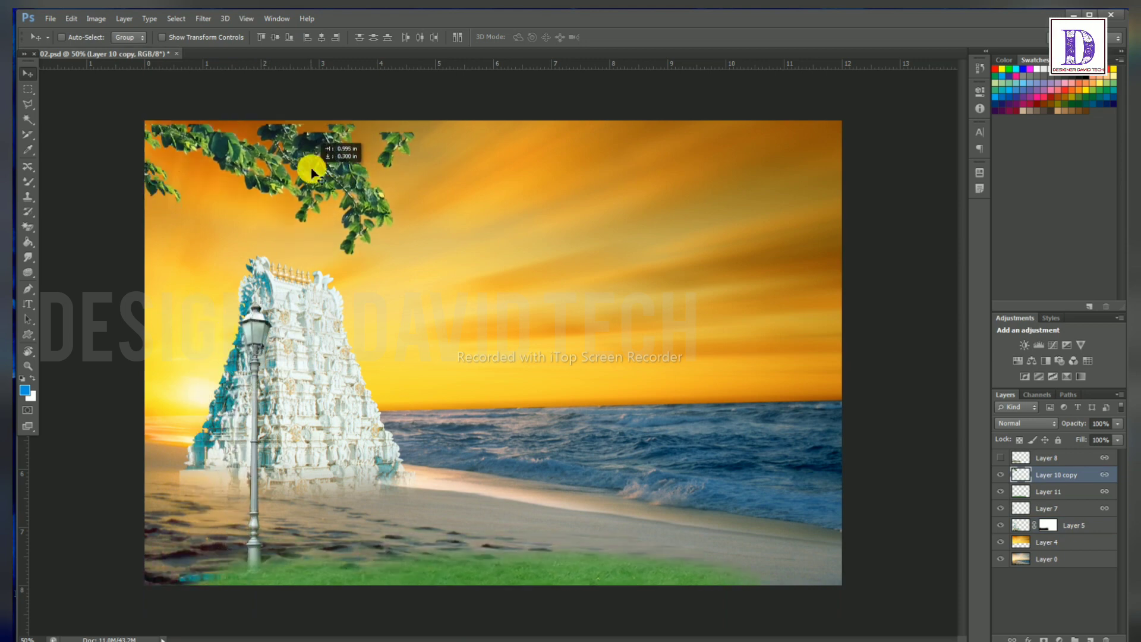
pyautogui.hotkey('ctrl', 'z')
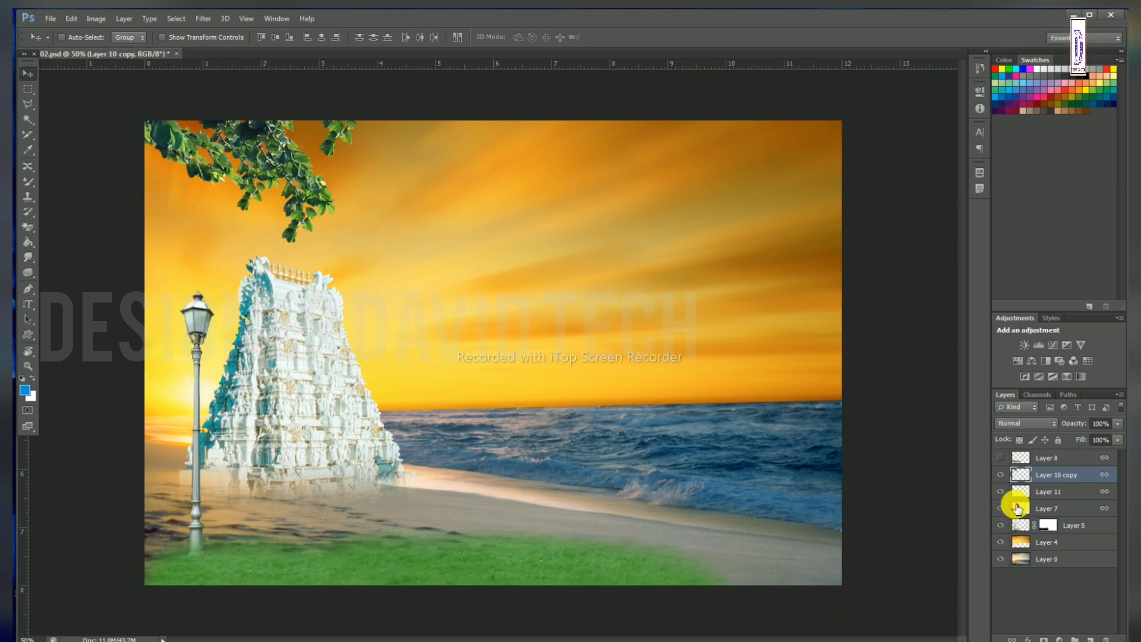
# - Select the grass layer (Layer 11) and show the garden plants on Layer 8
pyautogui.click(1106, 505)
pyautogui.click(1106, 494)
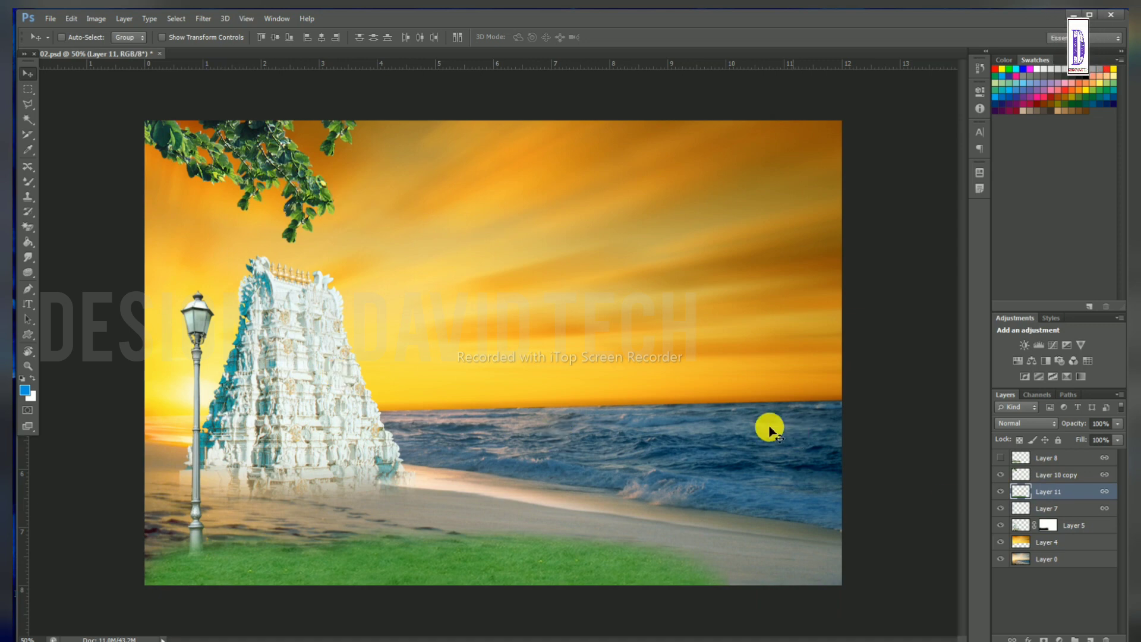
pyautogui.click(1002, 459)
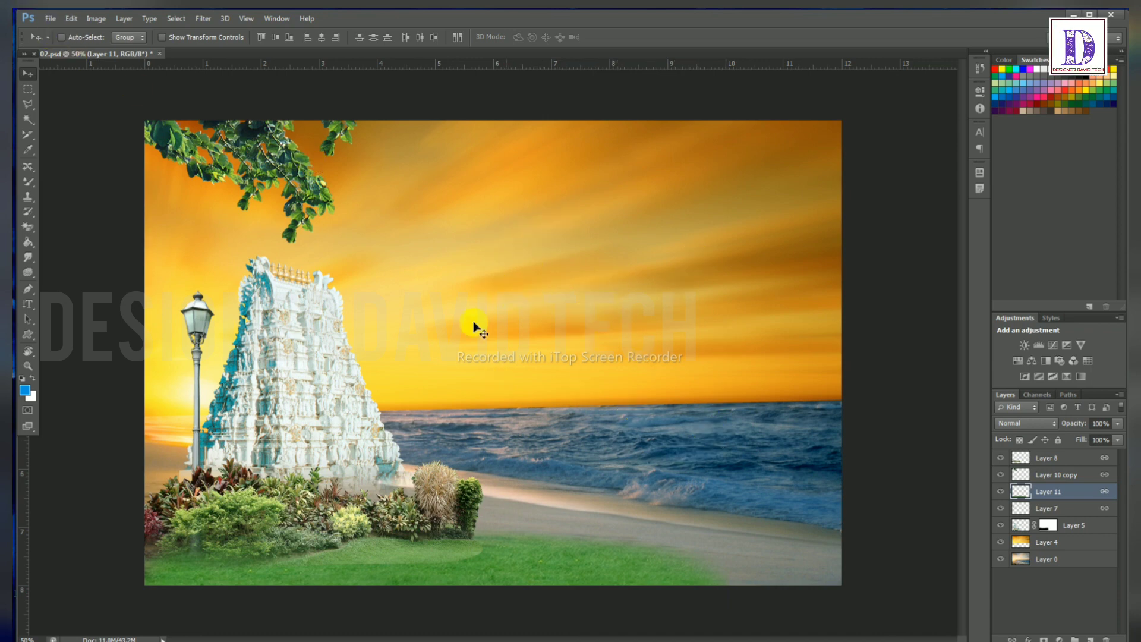
# - Create two matching blue-filled ovals side by side in the sky on Layer 11, using an elliptical selection
pyautogui.click(26, 89)
pyautogui.click(89, 98)
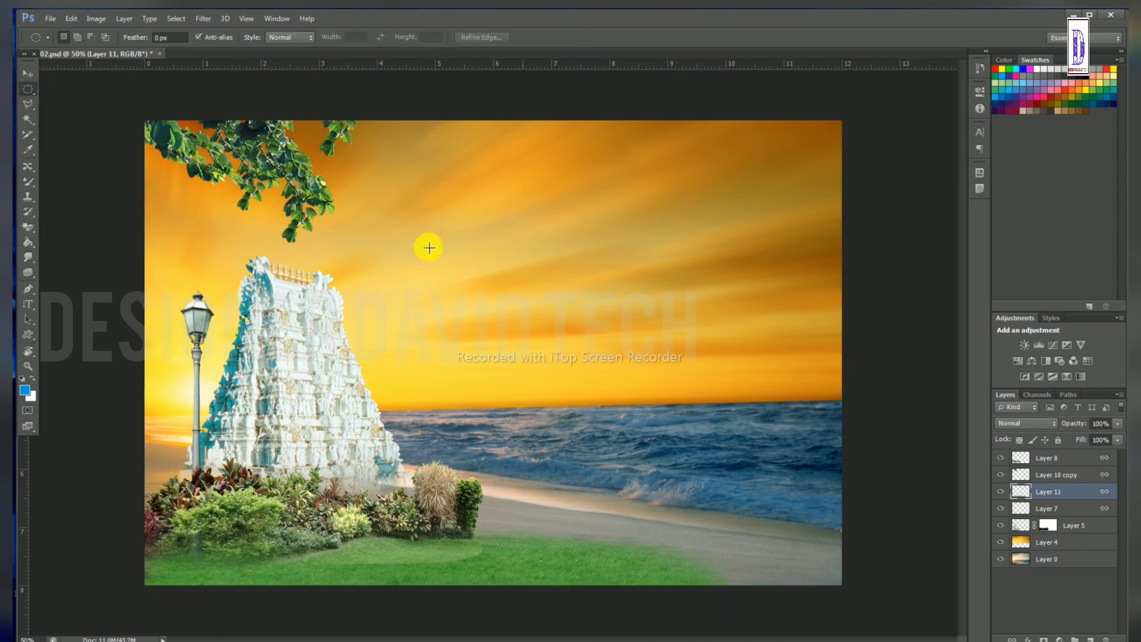
pyautogui.moveTo(473, 178); pyautogui.dragTo(646, 381)
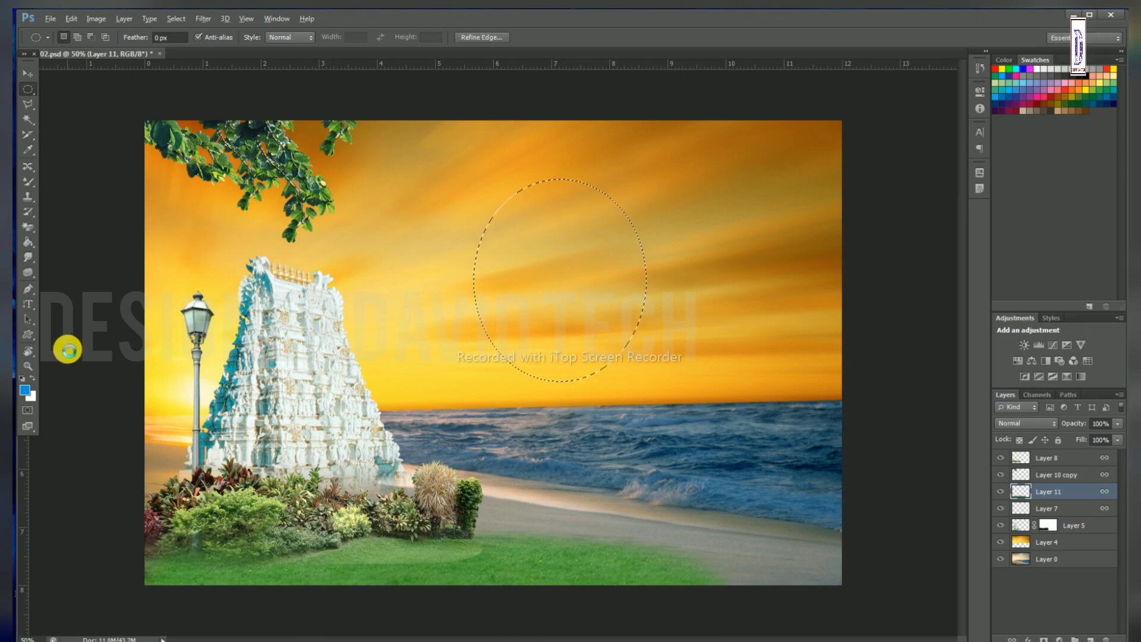
pyautogui.hotkey('alt', 'BackSpace')
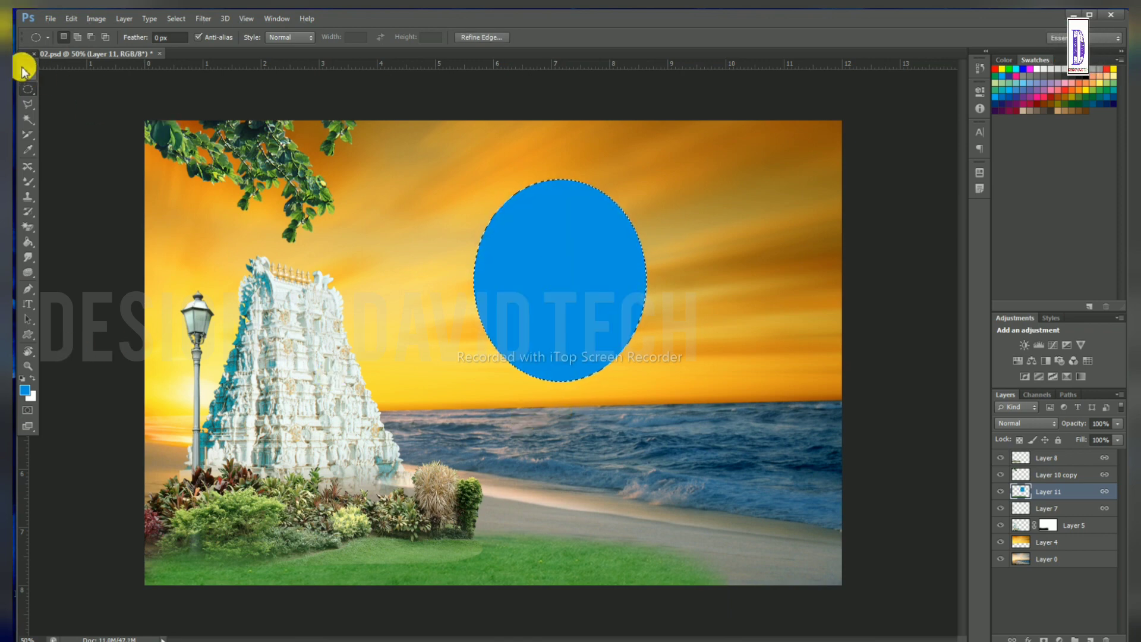
pyautogui.click(28, 73)
pyautogui.moveTo(550, 234); pyautogui.dragTo(726, 274)
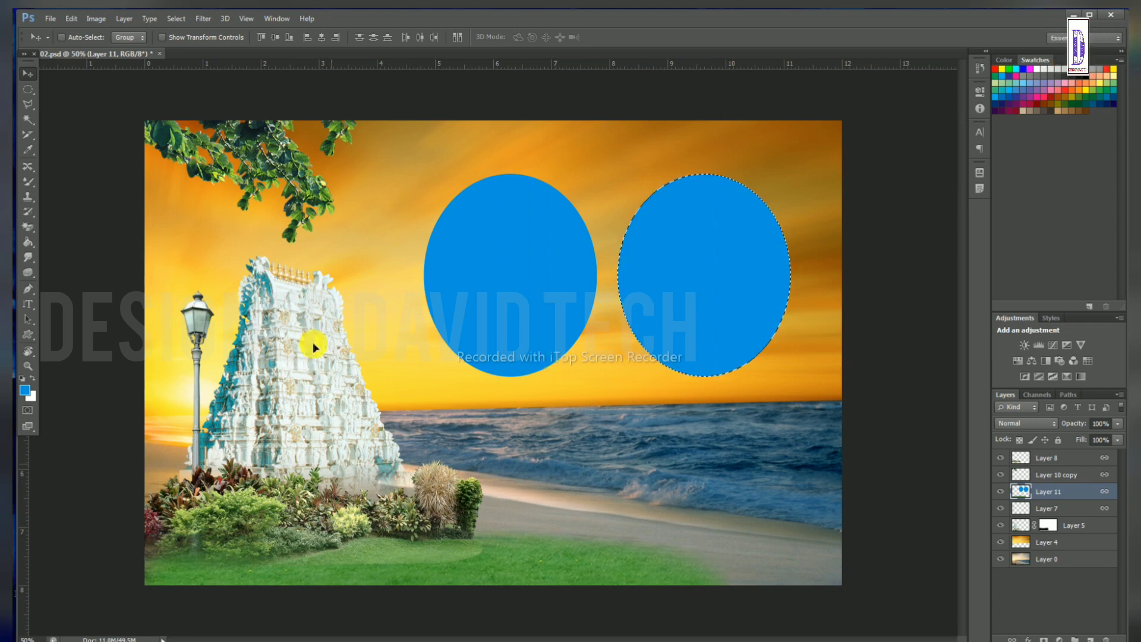
# - Select the temple on Layer 5 and switch to the Burn tool
pyautogui.rightClick(274, 388)
pyautogui.click(297, 396)
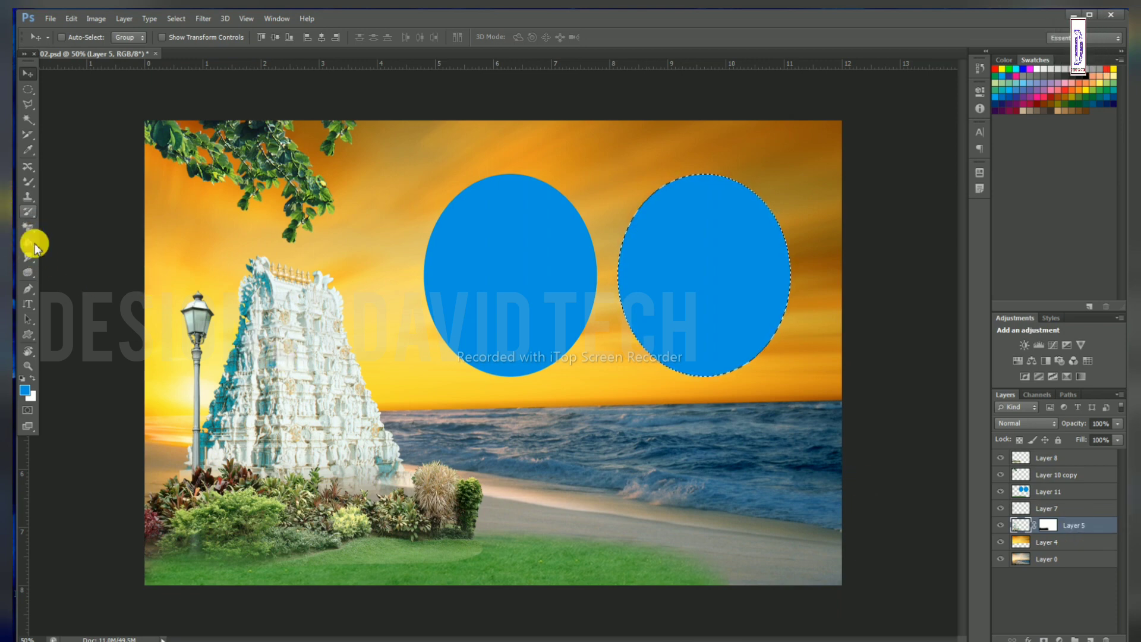
pyautogui.click(29, 270)
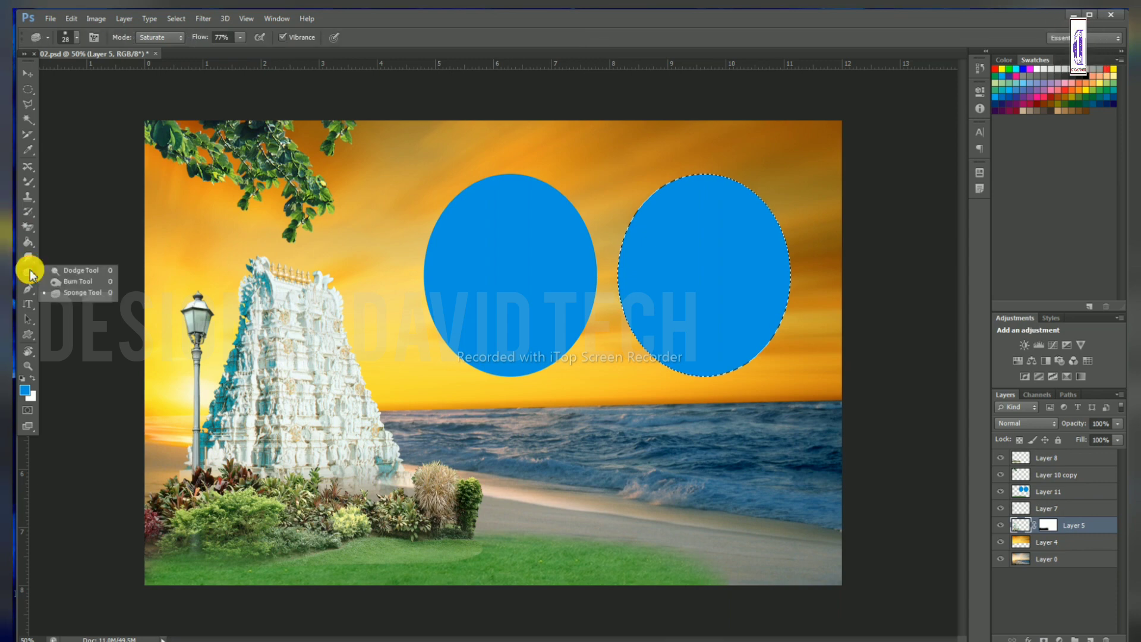
pyautogui.click(77, 270)
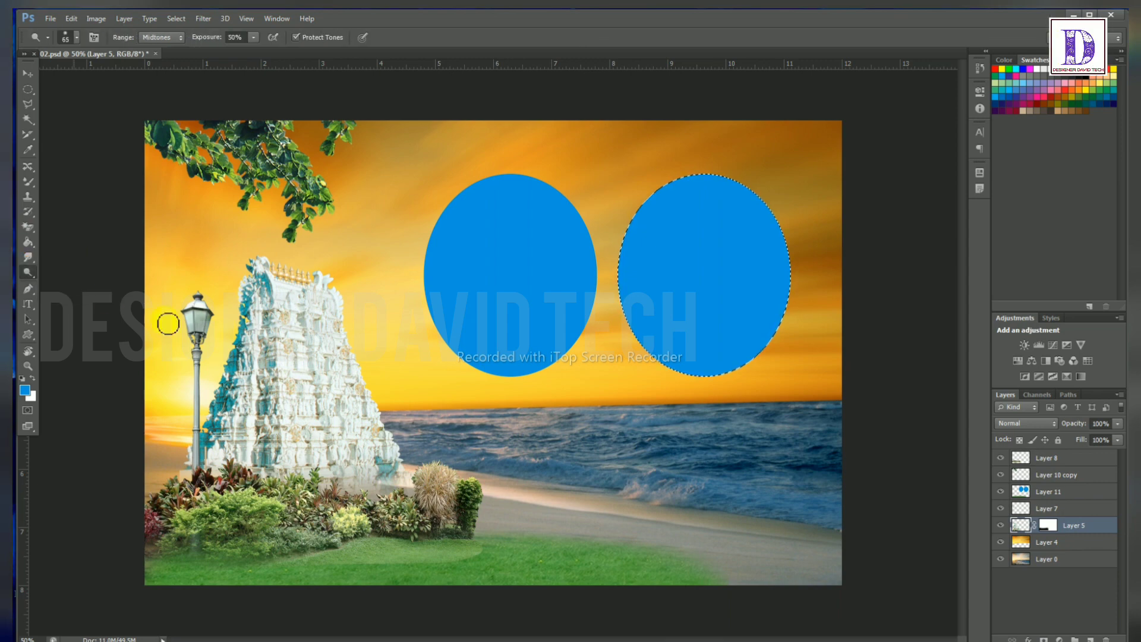
pyautogui.click(29, 272)
pyautogui.click(61, 284)
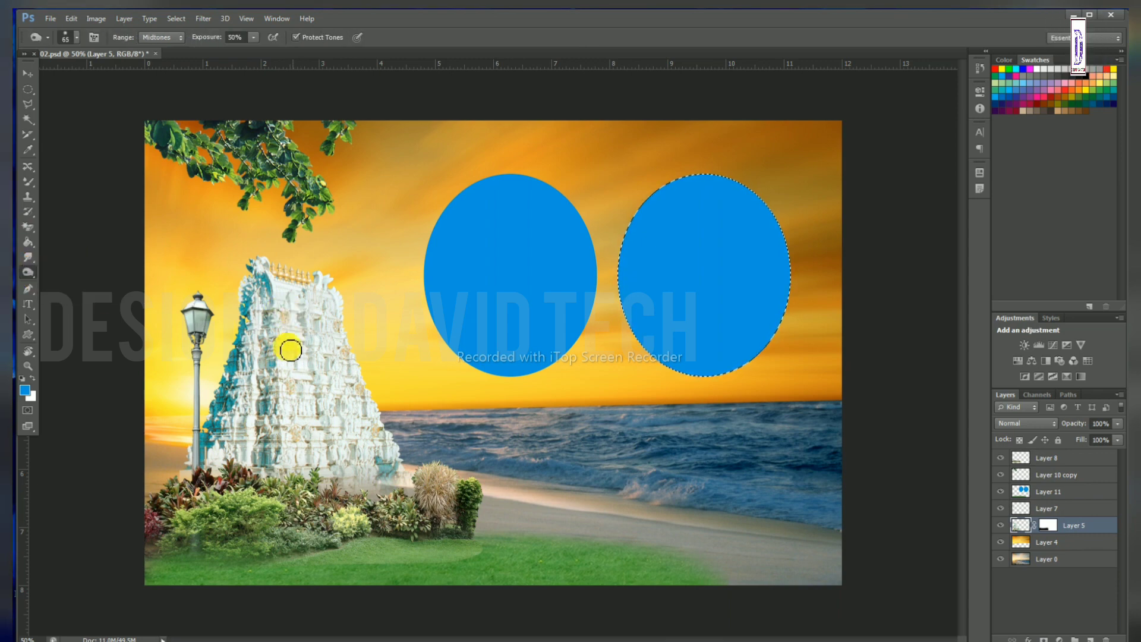
pyautogui.click(1022, 526)
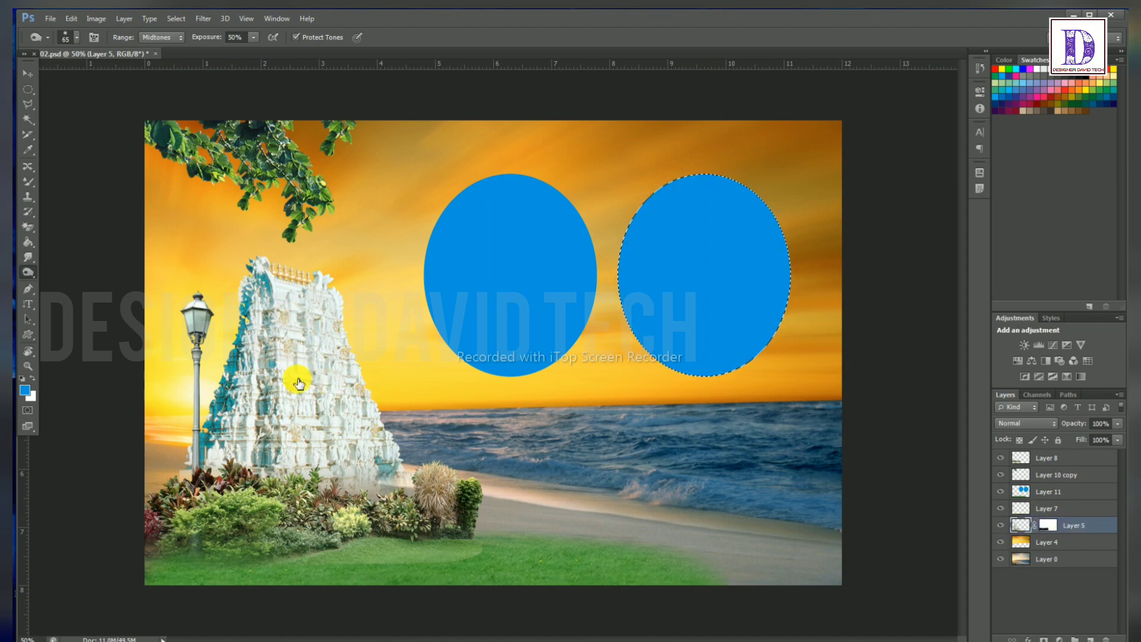
pyautogui.doubleClick(1022, 525)
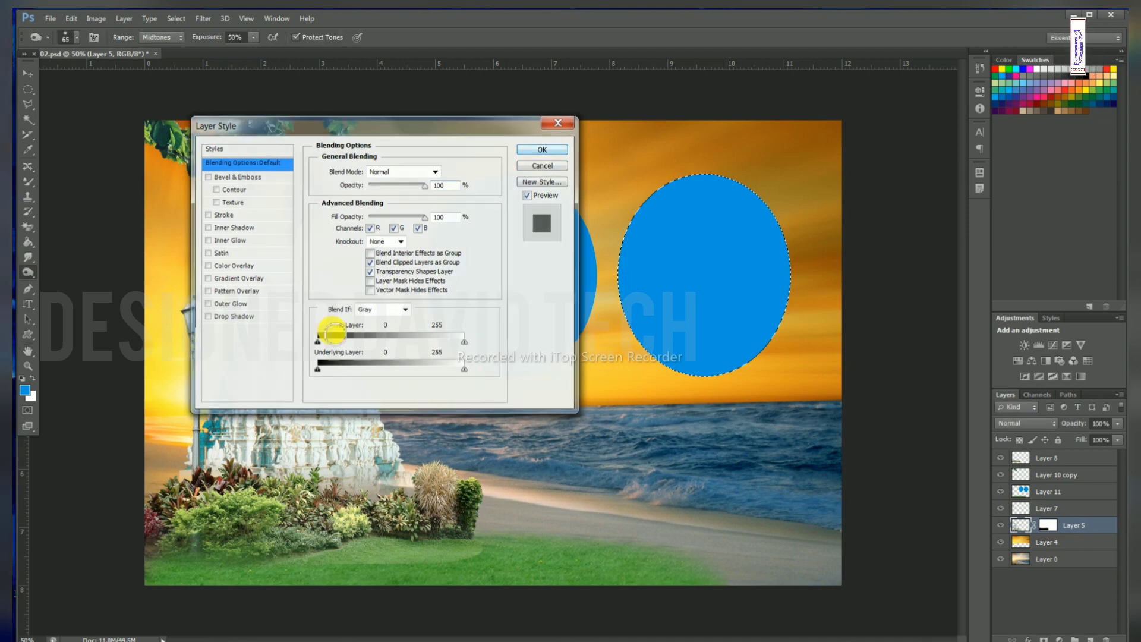
pyautogui.press('Escape')
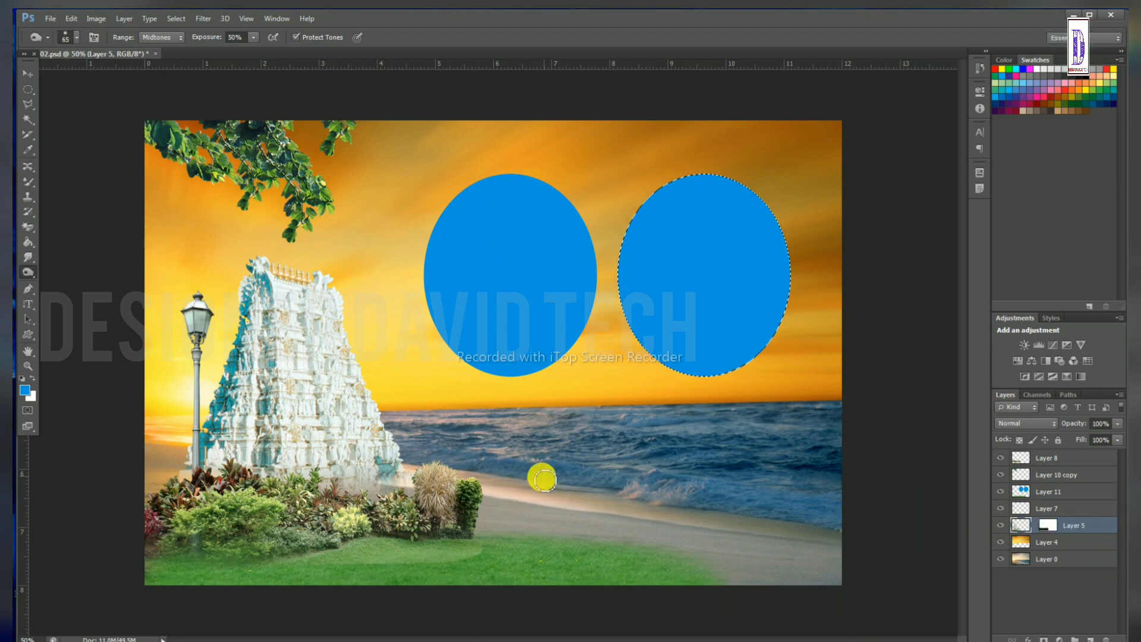
# - Load the temple's outline on Layer 5 as a selection, look through the toning tools, and return to the Move tool
pyautogui.keyDown('ctrl'); pyautogui.click(1021, 526); pyautogui.keyUp('ctrl')
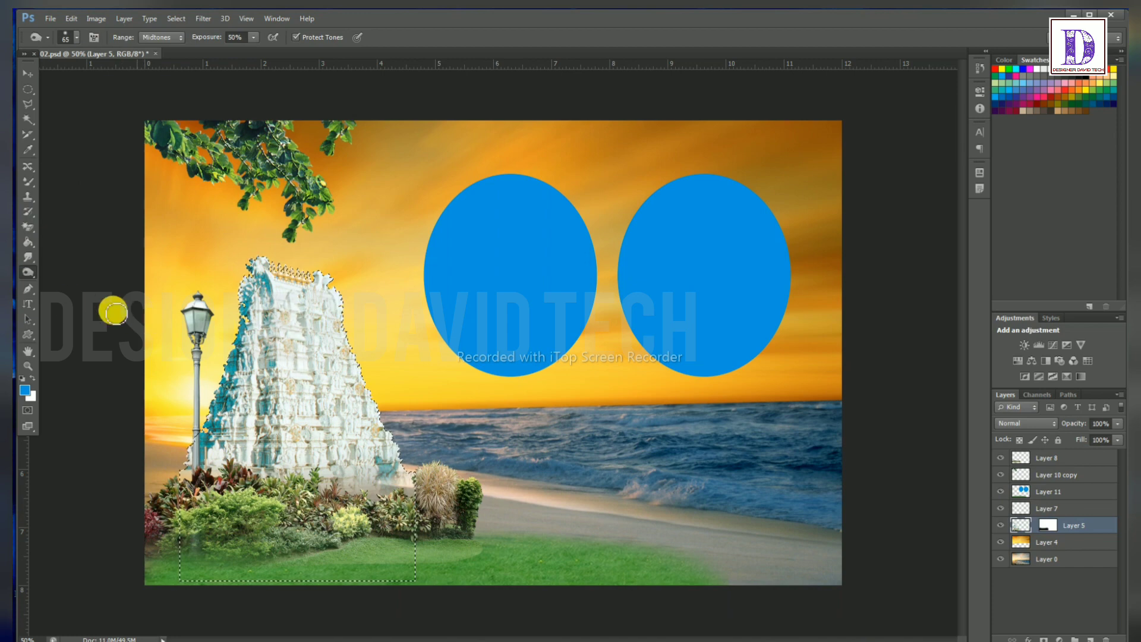
pyautogui.rightClick(28, 272)
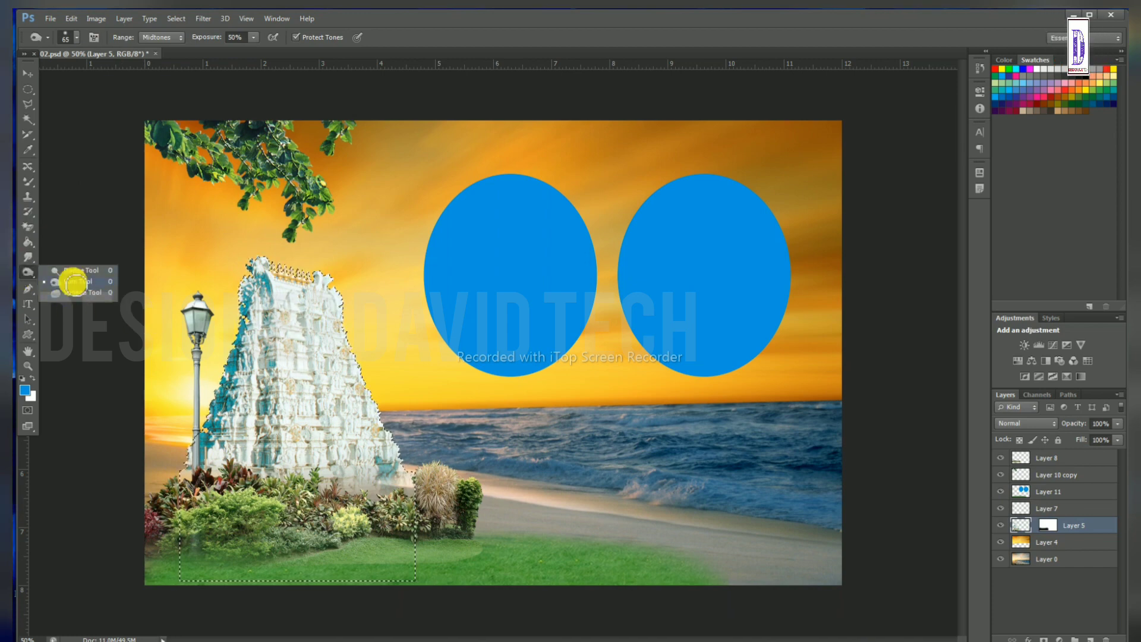
pyautogui.click(75, 284)
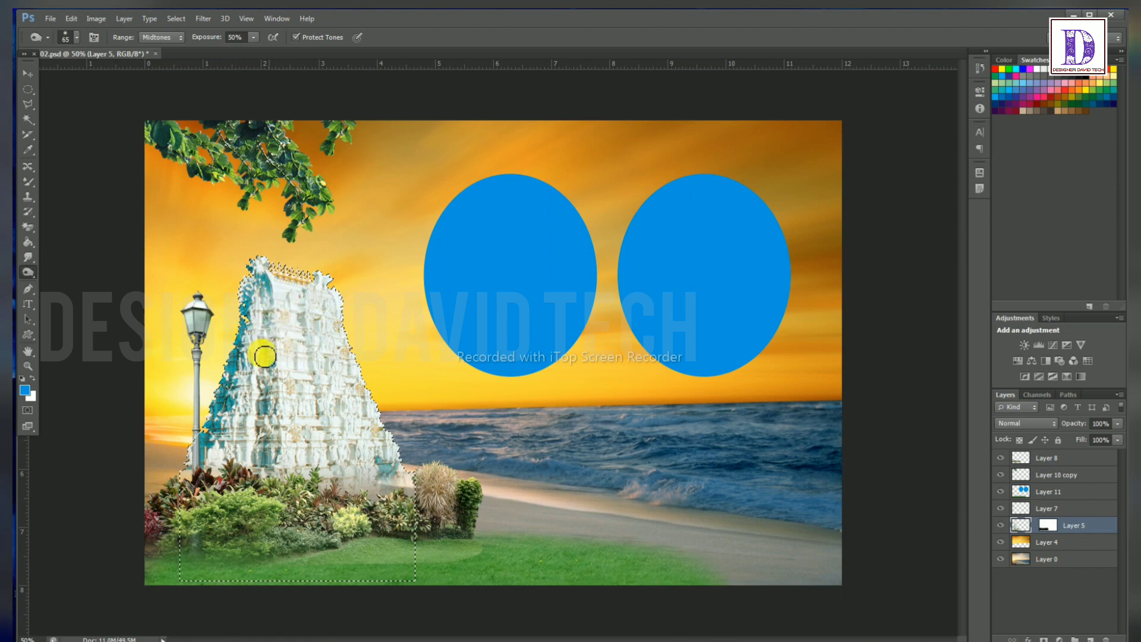
pyautogui.rightClick(28, 272)
pyautogui.click(77, 292)
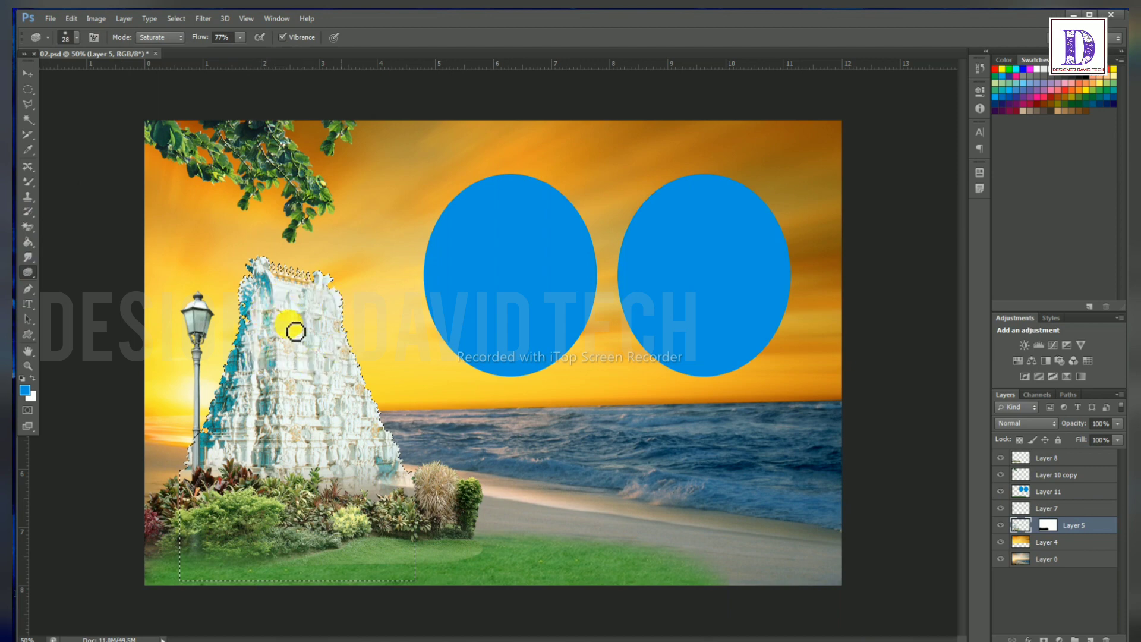
pyautogui.click(27, 74)
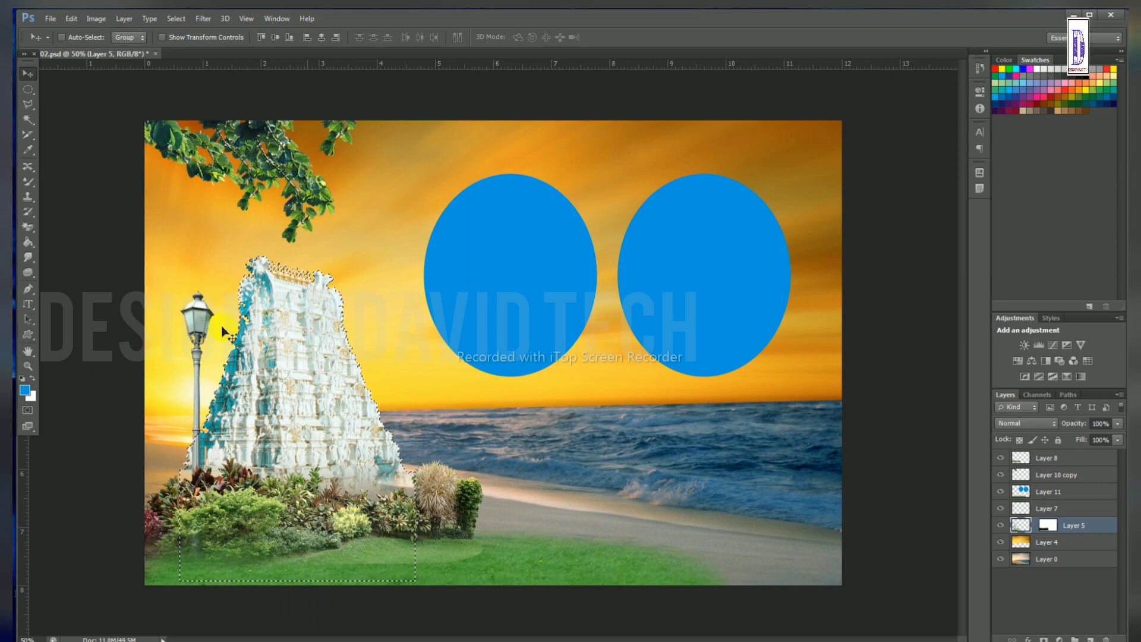
# - Set the foreground colour to mustard gold (#c59113)
pyautogui.click(24, 390)
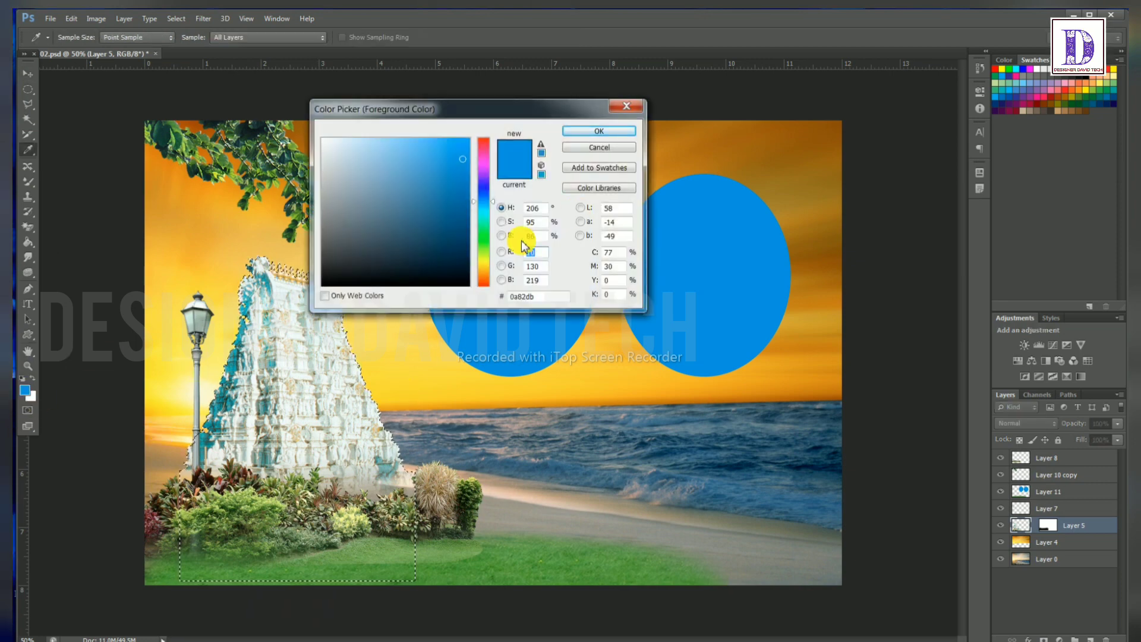
pyautogui.click(484, 268)
pyautogui.click(486, 268)
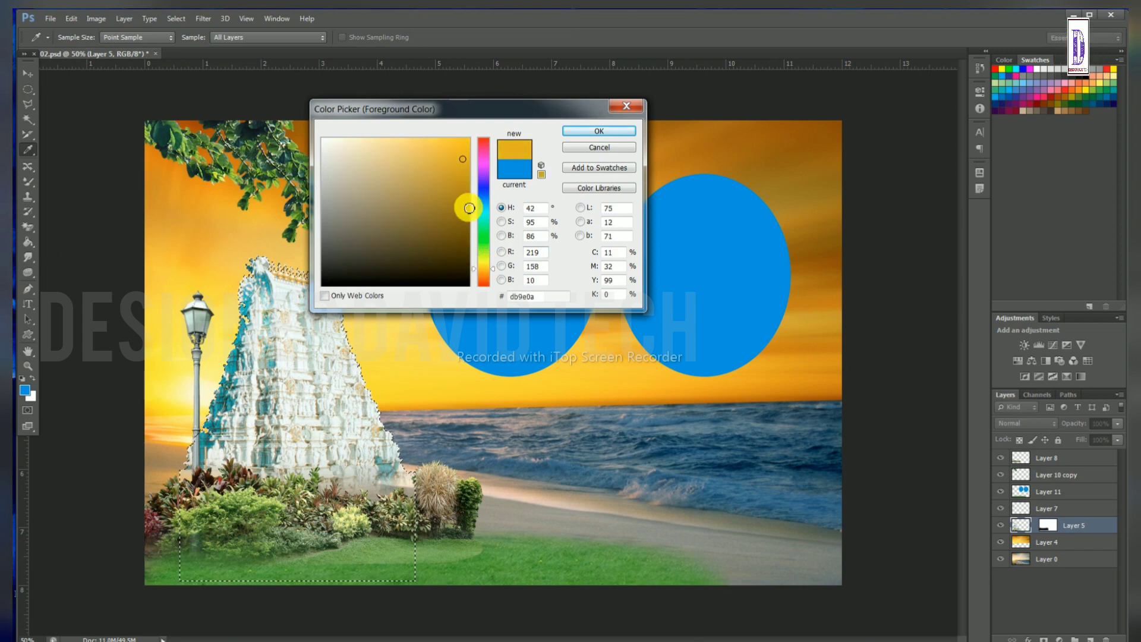
pyautogui.click(455, 172)
pyautogui.click(591, 132)
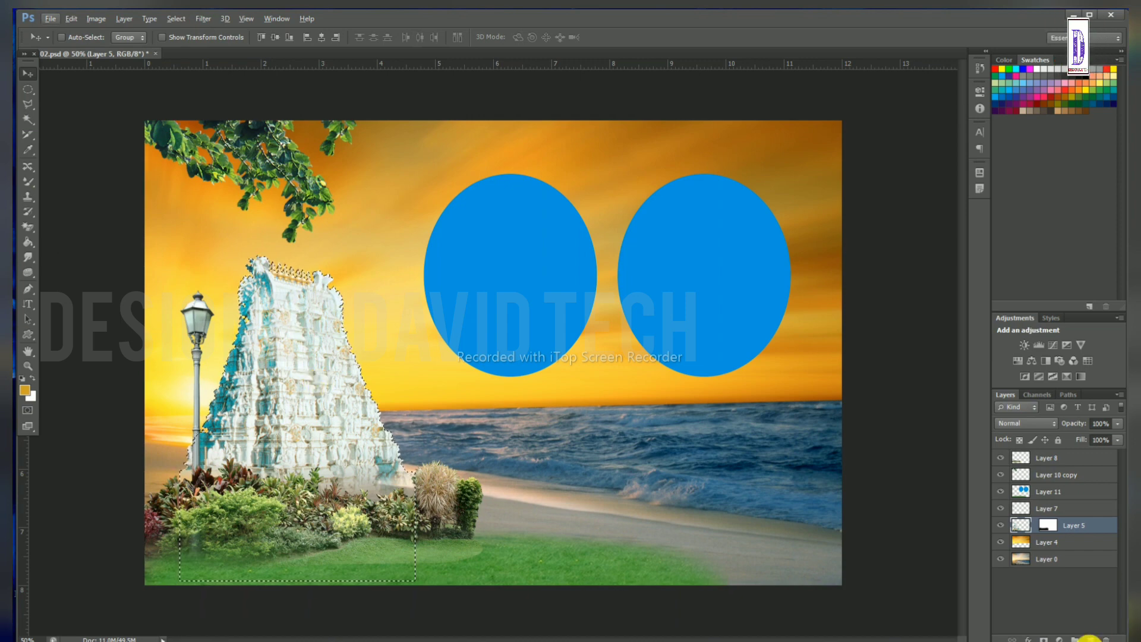
# - Try tinting the temple by filling its selection with gold on a new layer and lowering that layer's opacity to 33%
pyautogui.click(1090, 639)
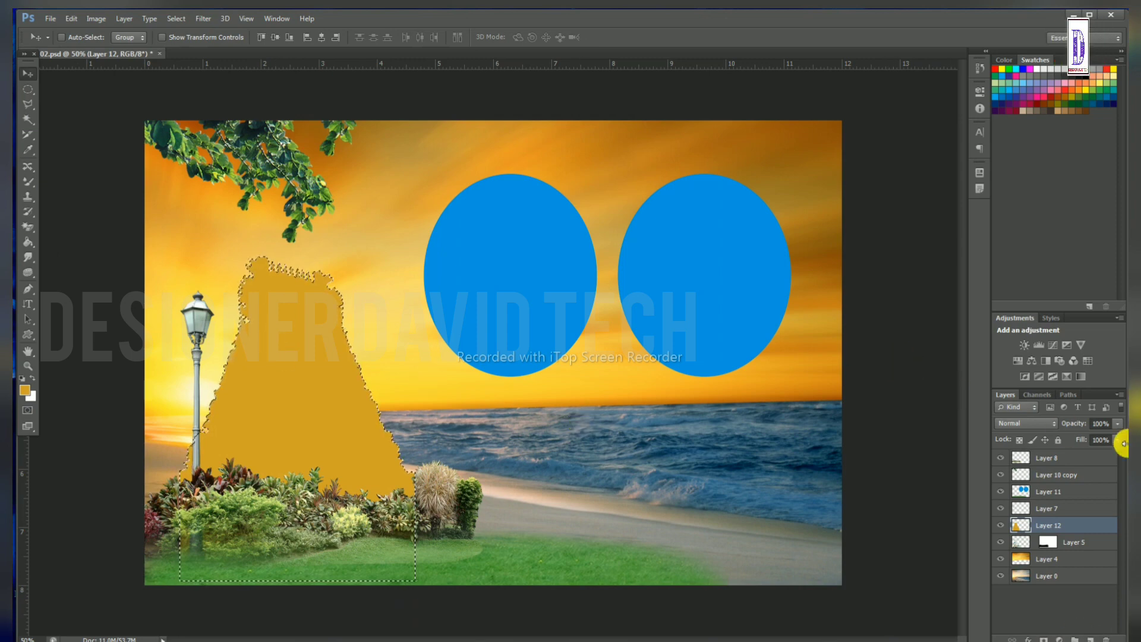
pyautogui.click(1119, 425)
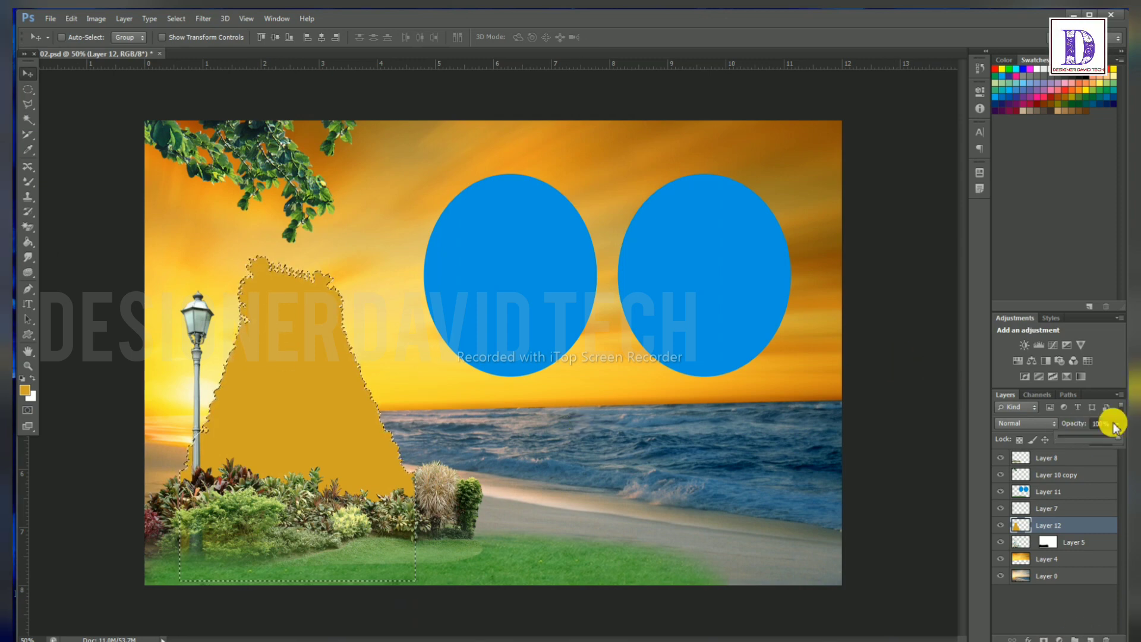
pyautogui.moveTo(1116, 438); pyautogui.dragTo(1079, 437)
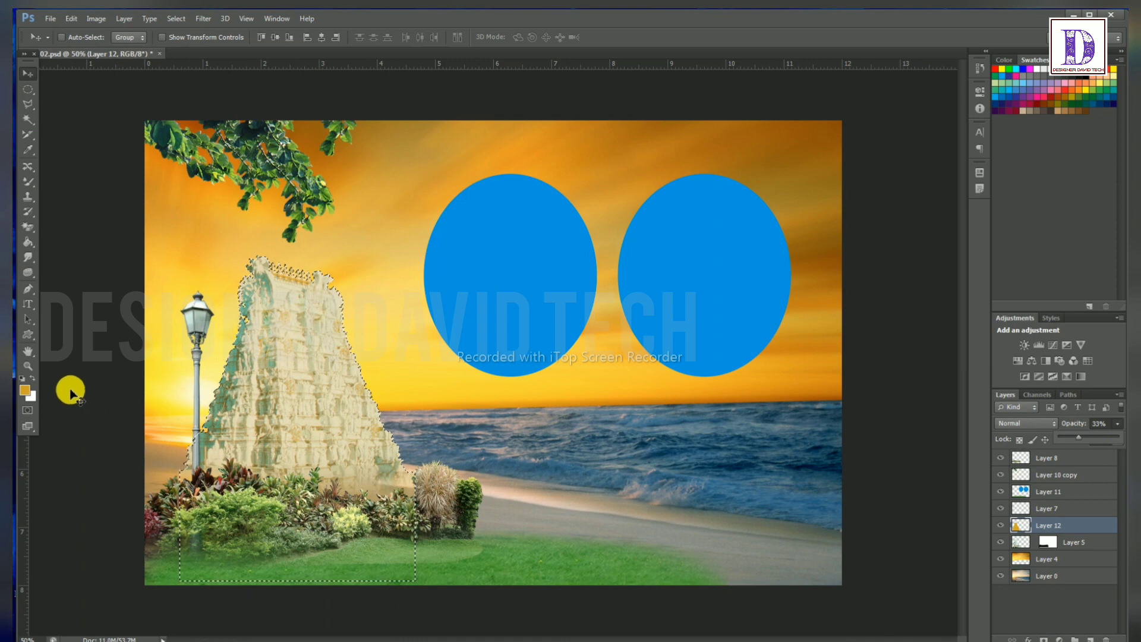
# - Try a blue tint (#1a4aa2) by refilling the temple selection on the overlay layer
pyautogui.click(25, 391)
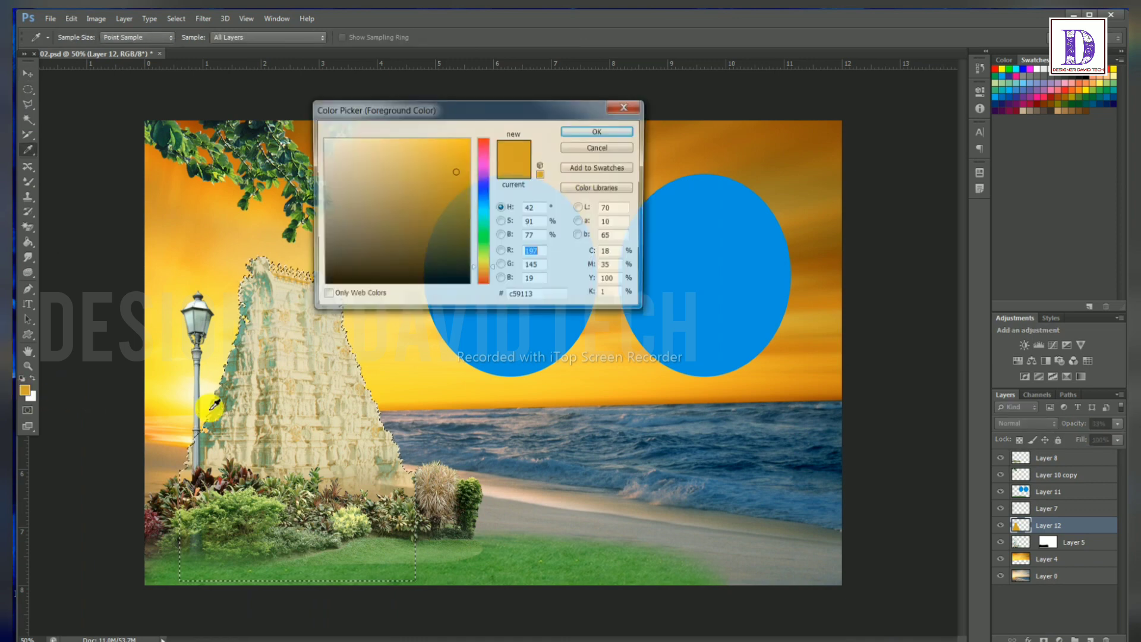
pyautogui.click(483, 196)
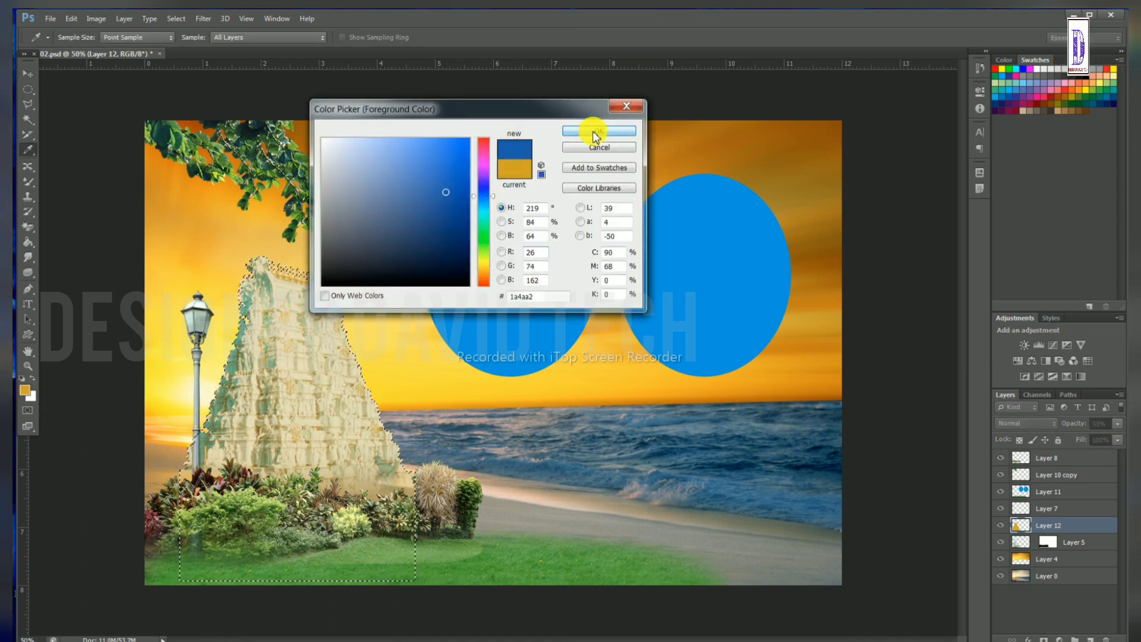
pyautogui.click(593, 131)
pyautogui.hotkey('alt', 'BackSpace')
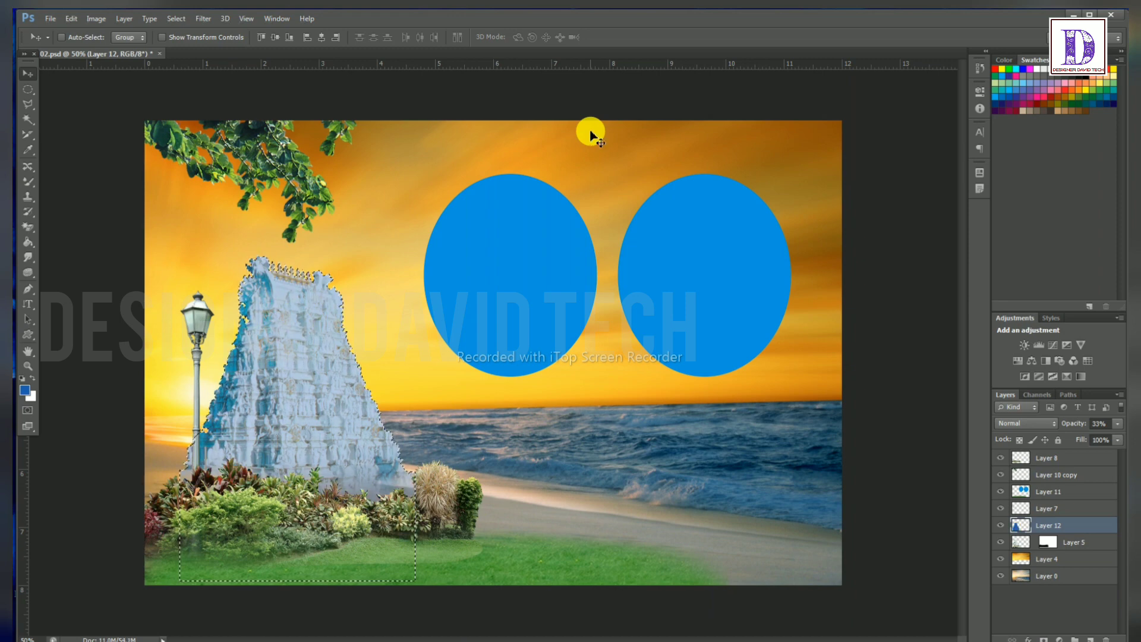
# - Change the foreground colour to bright orange and try it as the fill for the temple overlay
pyautogui.click(25, 388)
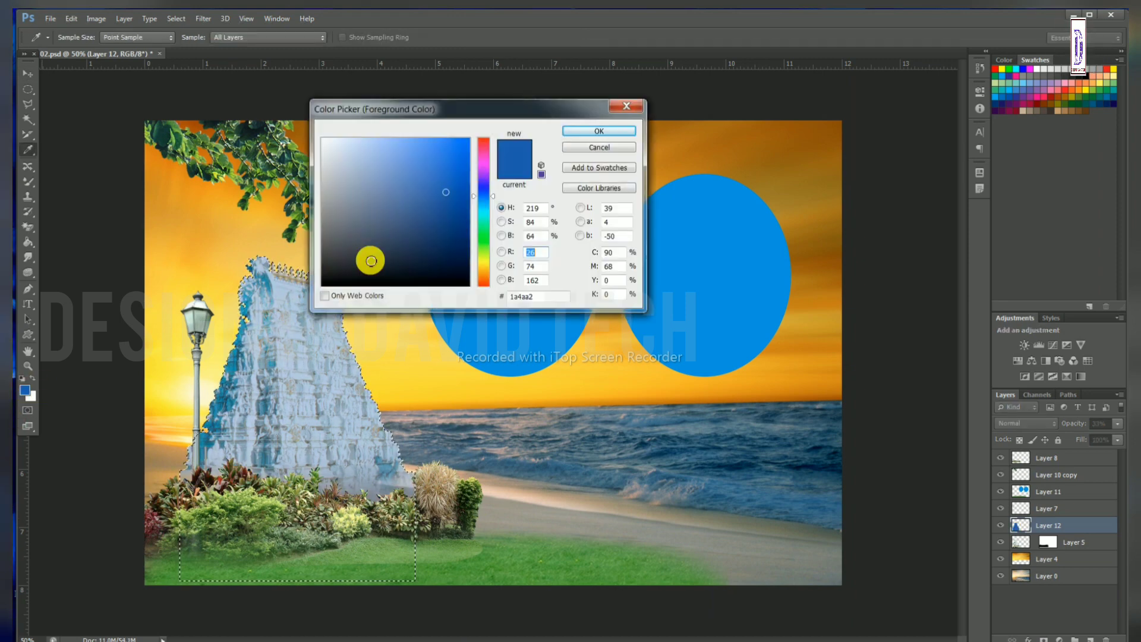
pyautogui.click(482, 282)
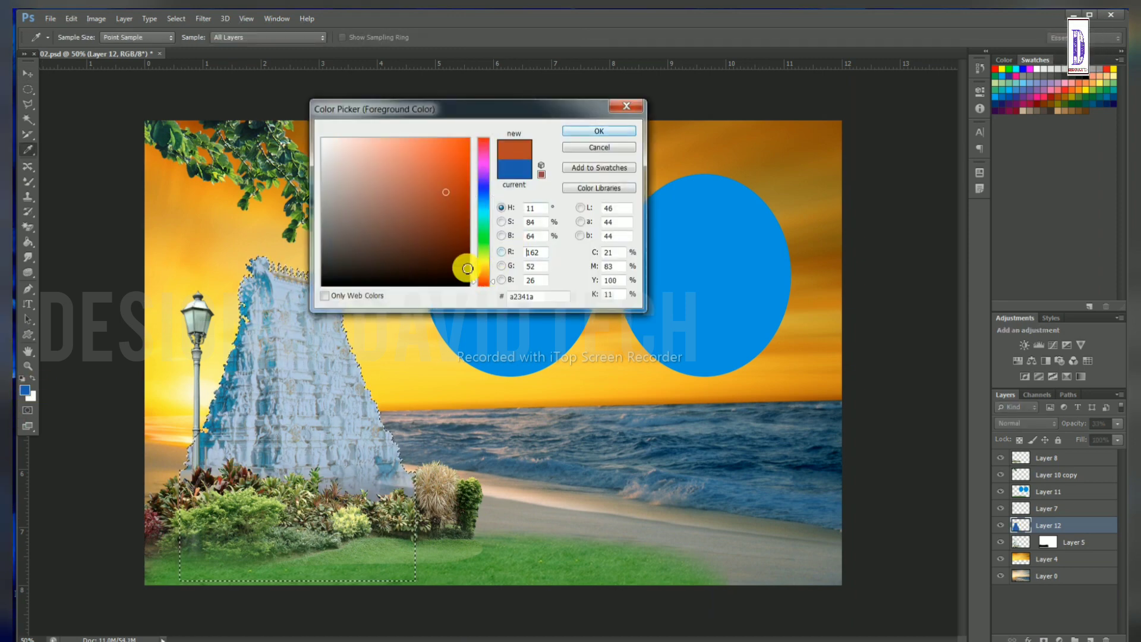
pyautogui.click(599, 131)
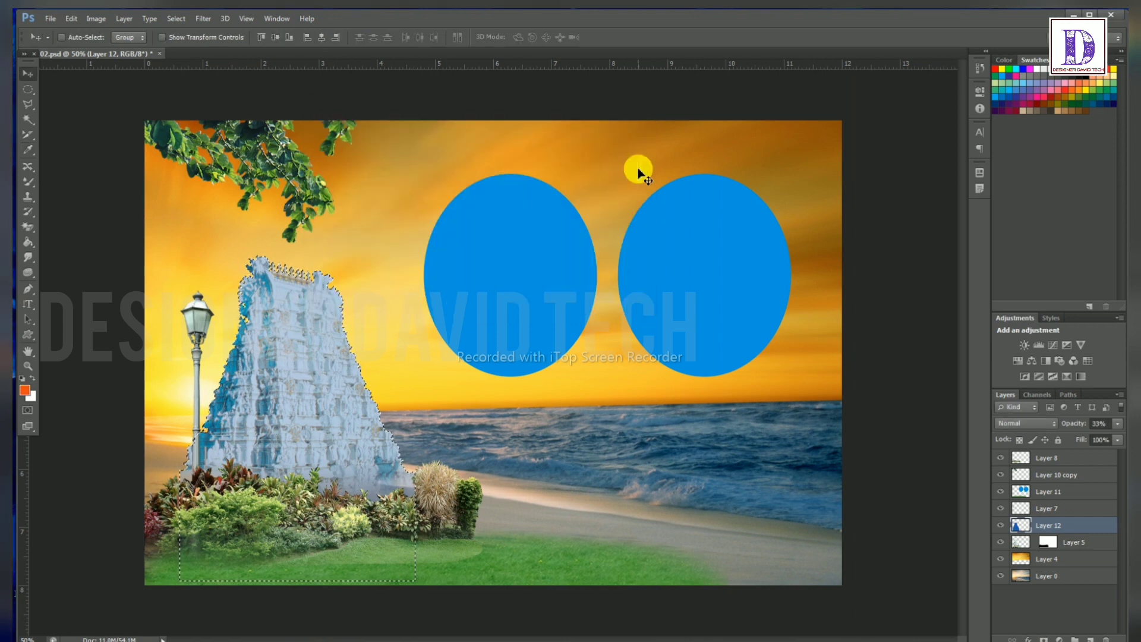
pyautogui.hotkey('alt', 'BackSpace')
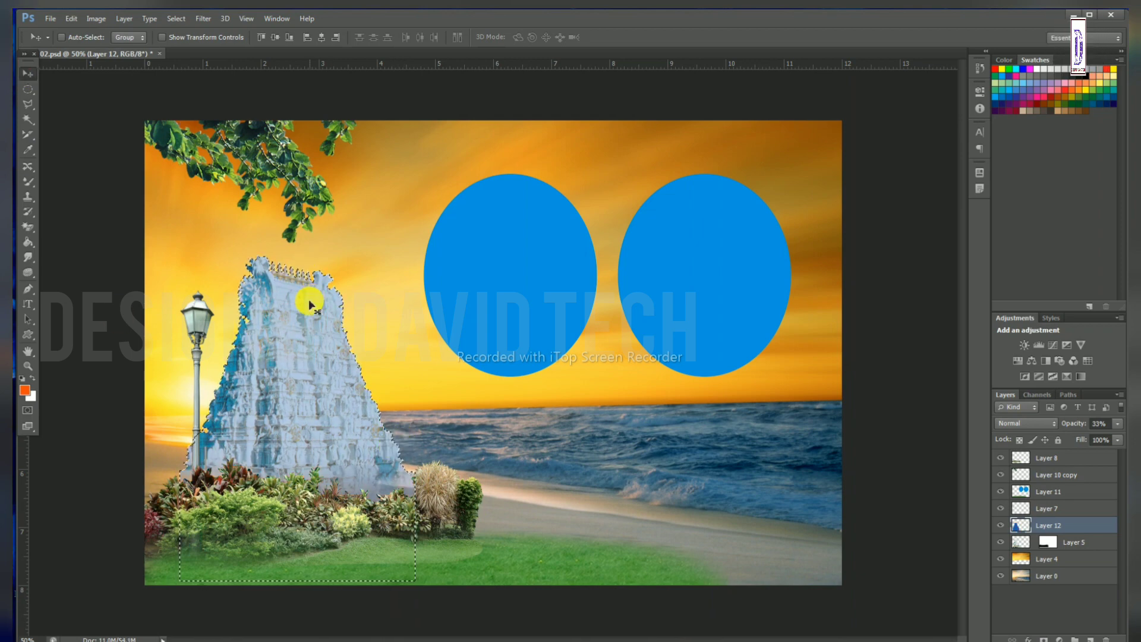
# - Undo the temple tint fills, the opacity change and the overlay layer, back to Layer 5
pyautogui.hotkey('ctrl', 'alt', 'z')
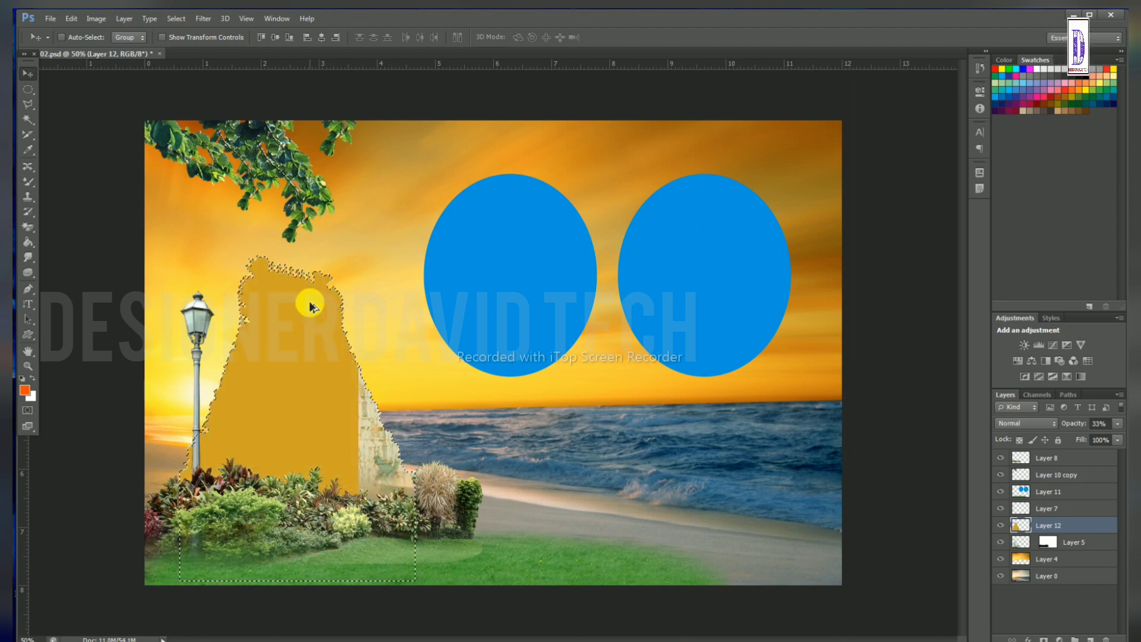
pyautogui.hotkey('ctrl', 'alt', 'z')
pyautogui.hotkey('ctrl', 'alt', 'z')
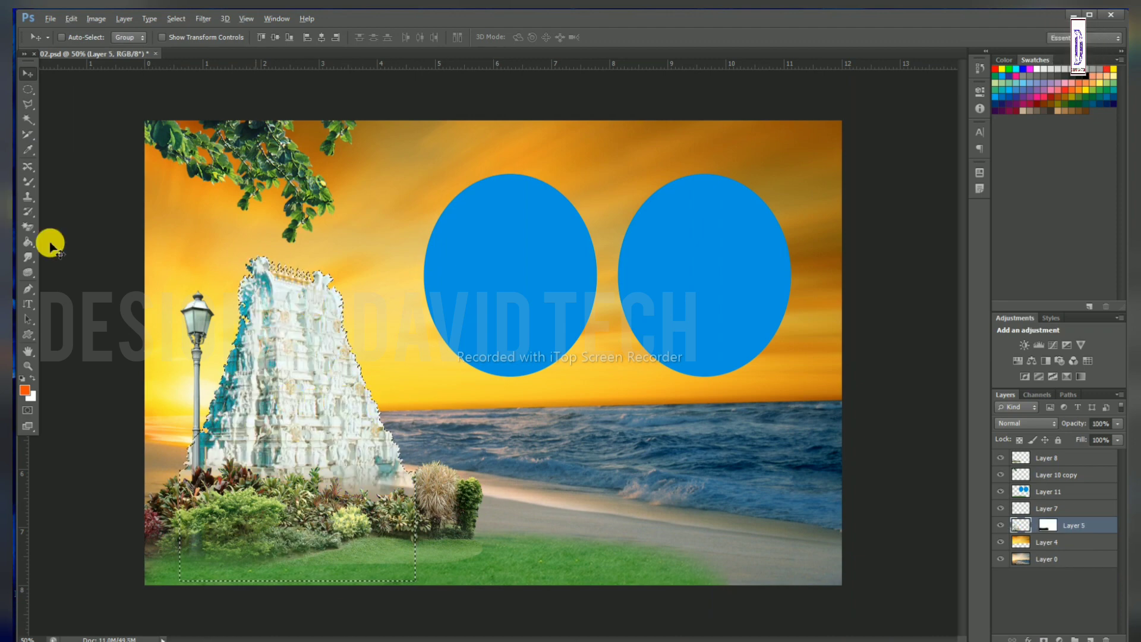
# - Apply a Color Balance adjustment to the selected temple on Layer 5 with midtone levels +52, -78 and +56
pyautogui.click(199, 20)
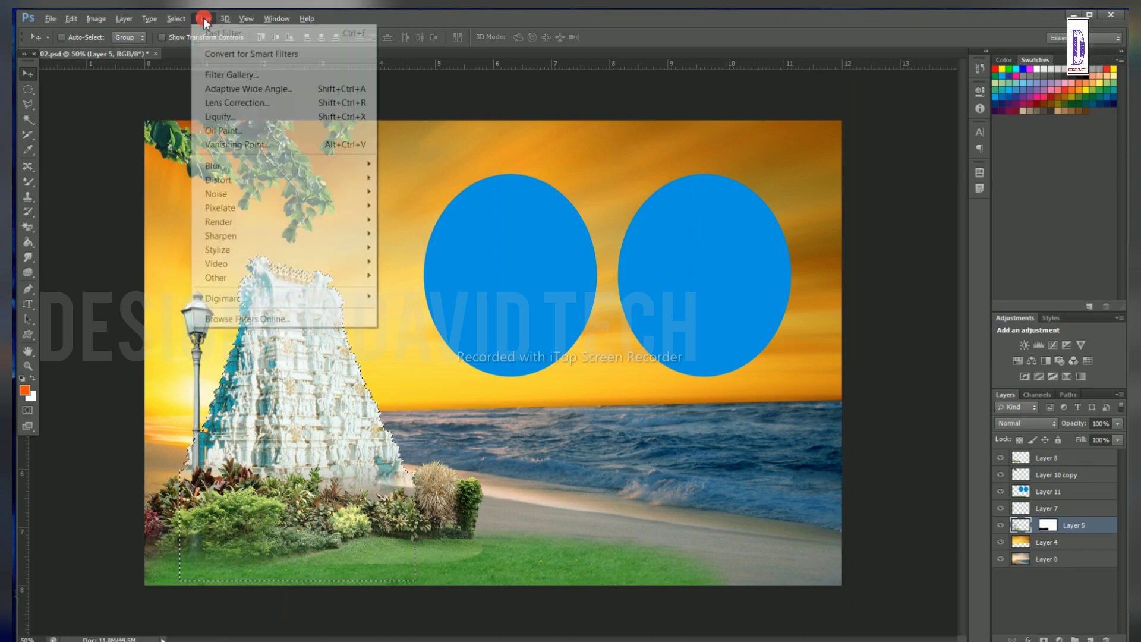
pyautogui.moveTo(176, 25)
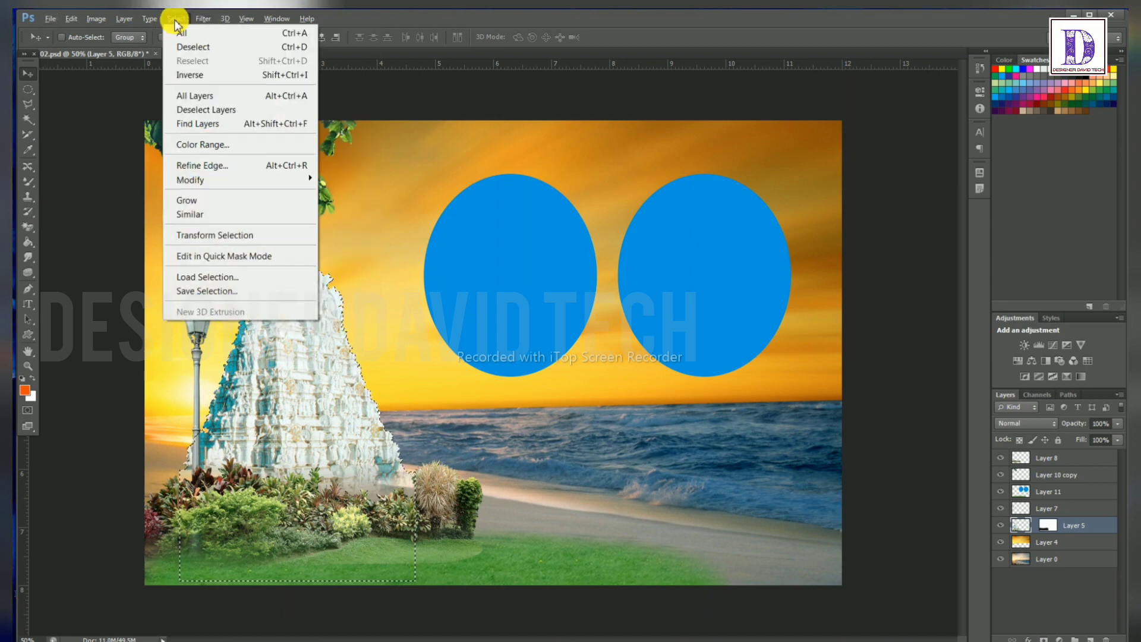
pyautogui.moveTo(95, 19)
pyautogui.moveTo(118, 54)
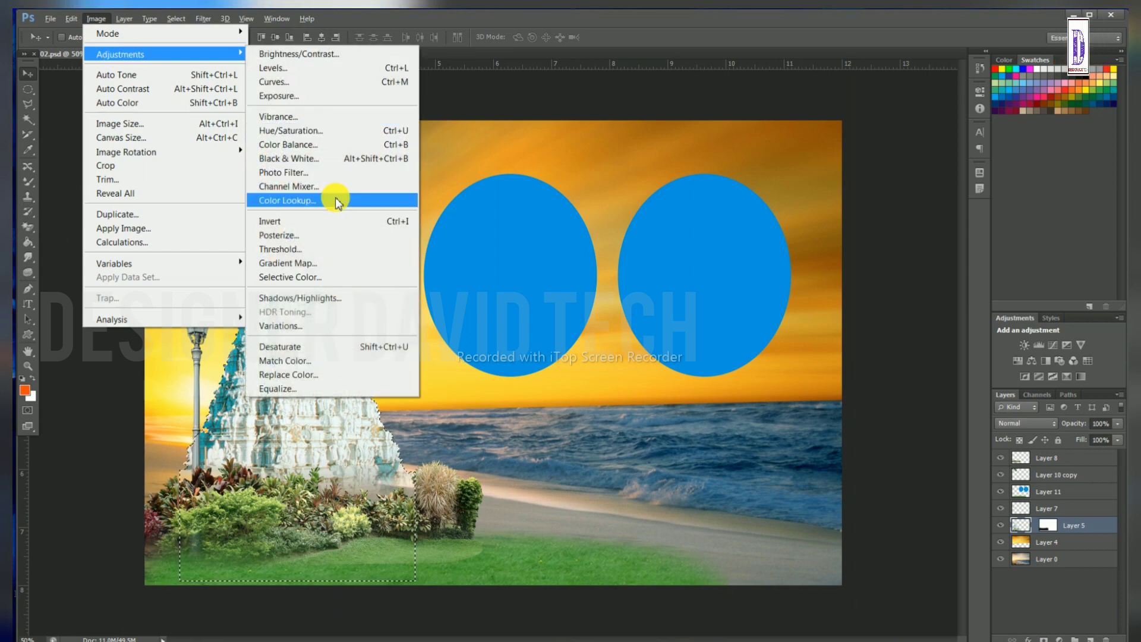
pyautogui.click(344, 145)
pyautogui.moveTo(461, 444); pyautogui.dragTo(492, 472)
pyautogui.click(586, 425)
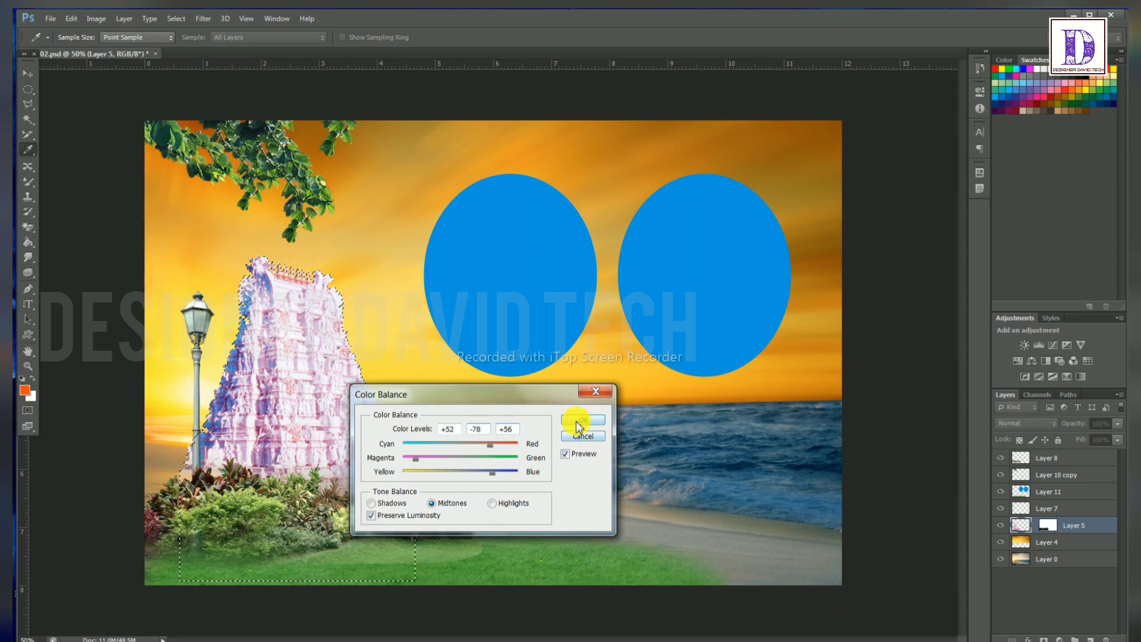